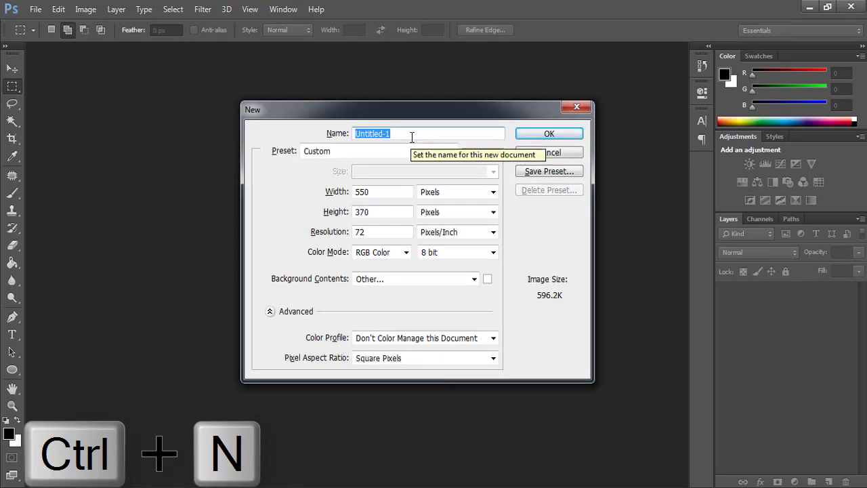
Create a 550 x 370 pixel RGB document named "Fiverr gig image" at 72 pixels/inch
type("Fiverr gig image")
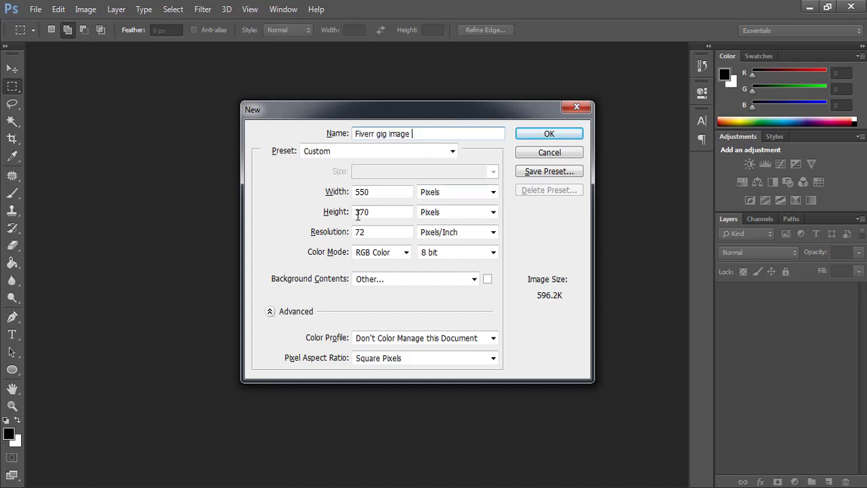
double_click(380, 193)
double_click(380, 211)
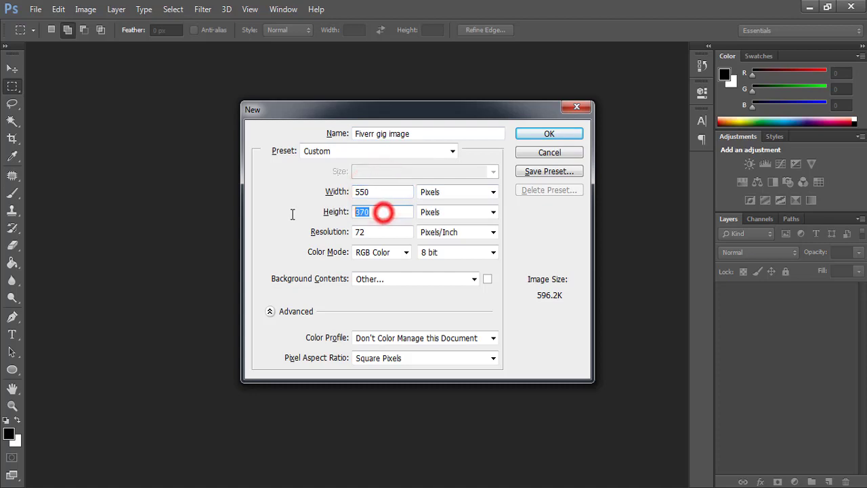
left_click(550, 134)
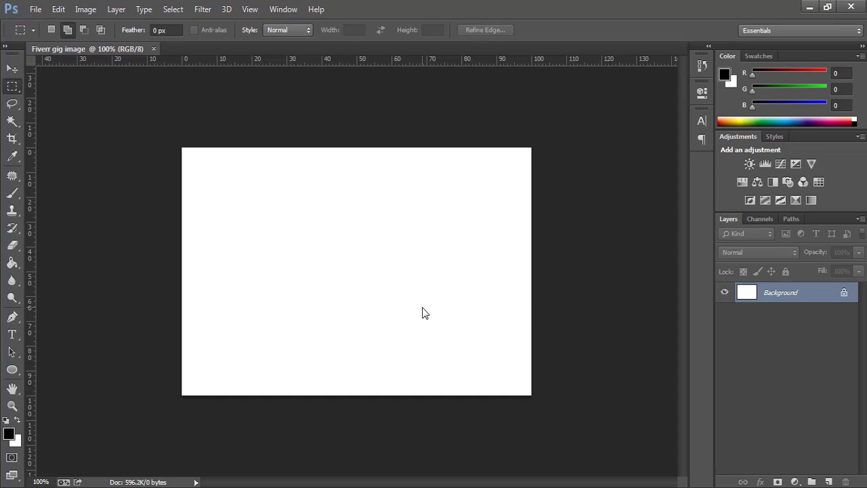
Place the businessman-man-space-desk photo in the document and stretch its upper and lower edges to cover the whole canvas
key("ctrl+0")
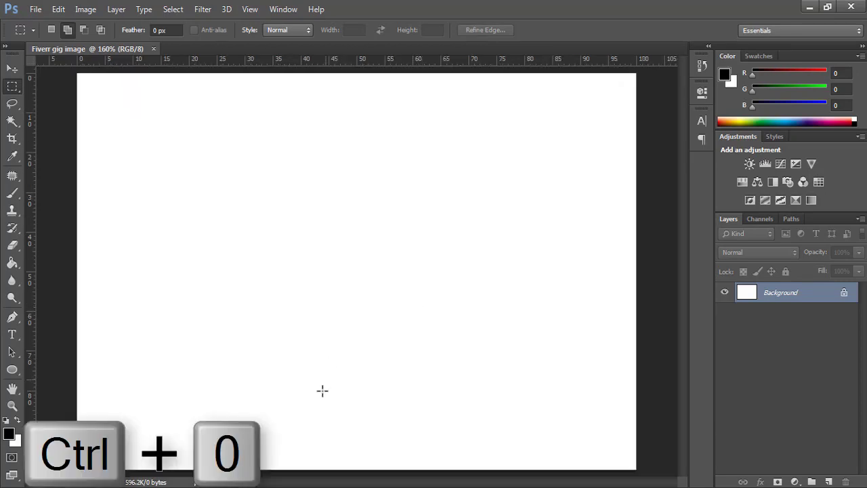
left_click(149, 473)
left_click(175, 111)
left_click_drag(175, 112, 324, 294)
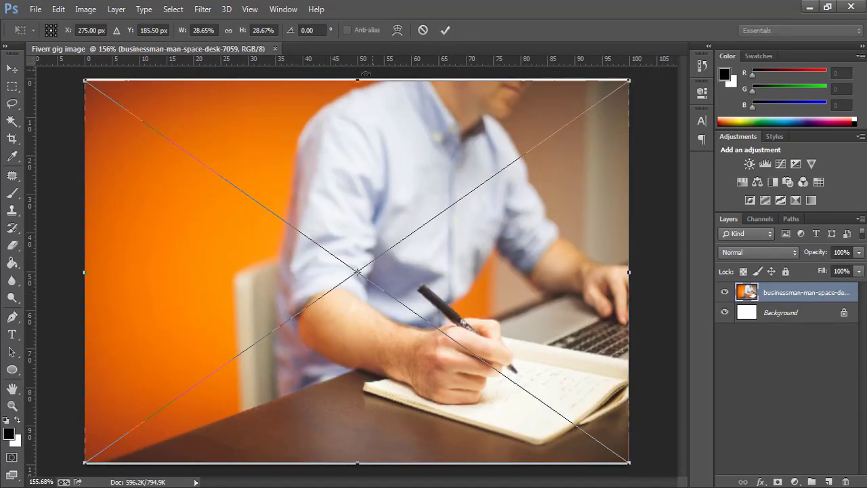
left_click_drag(358, 80, 357, 78)
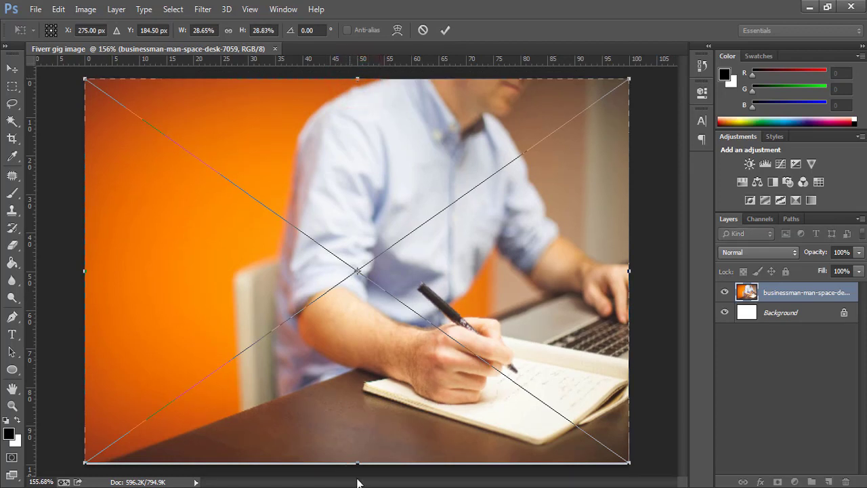
left_click_drag(360, 464, 359, 466)
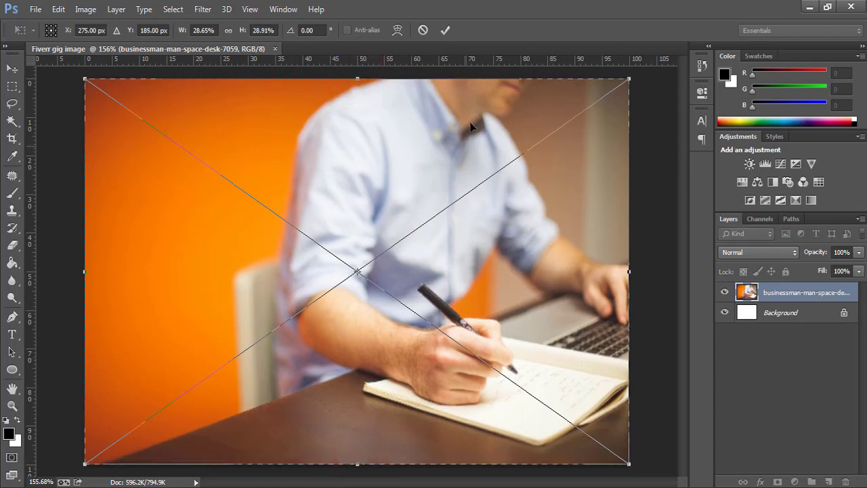
left_click(448, 31)
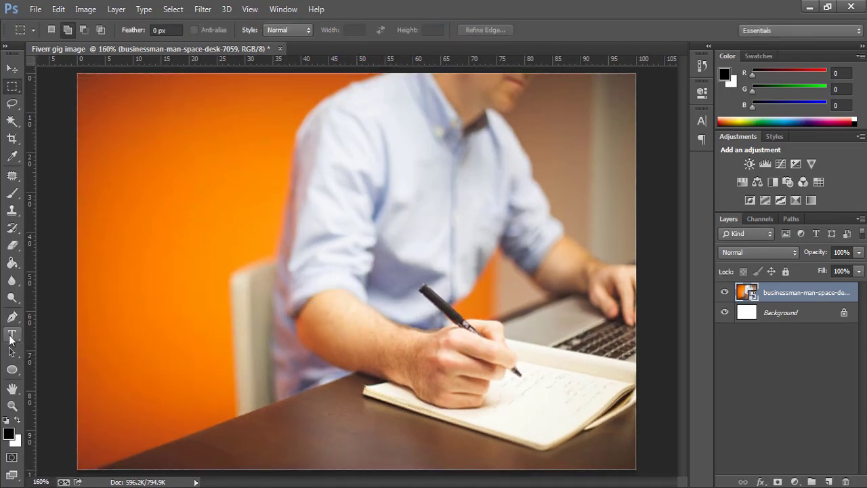
Add the white headline text "SEO OPTIMIZED ARTICLE" over the orange area near the top of the photo
left_click(12, 335)
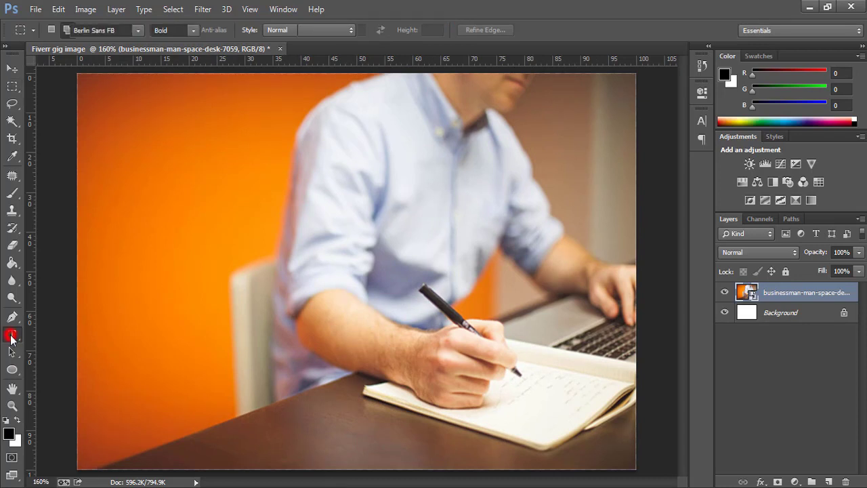
left_click(227, 138)
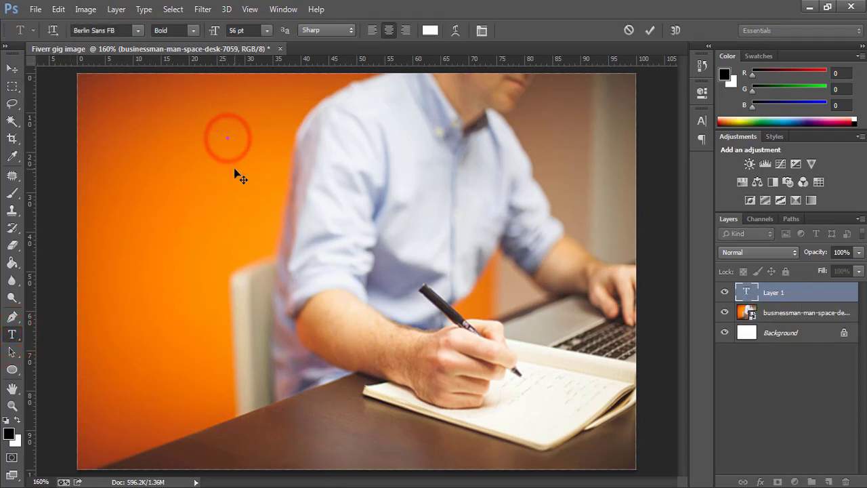
type("SEO O")
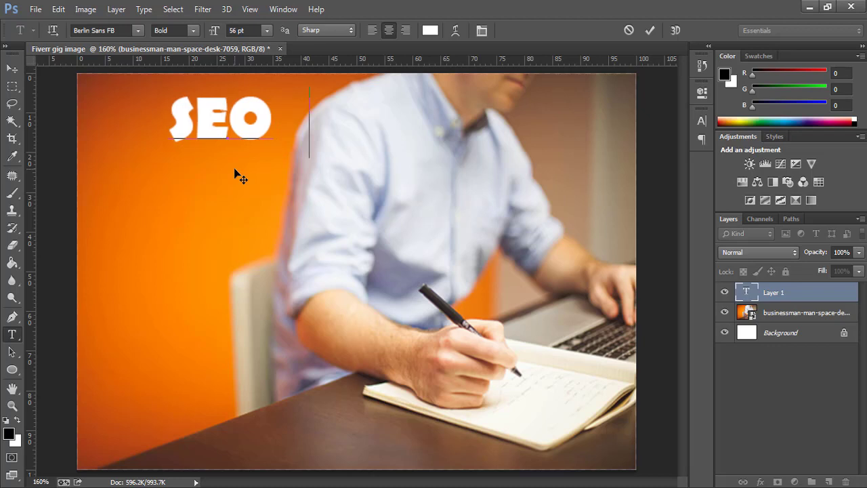
type("PTIMIS")
key("BackSpace")
type("ZED ARTICLE")
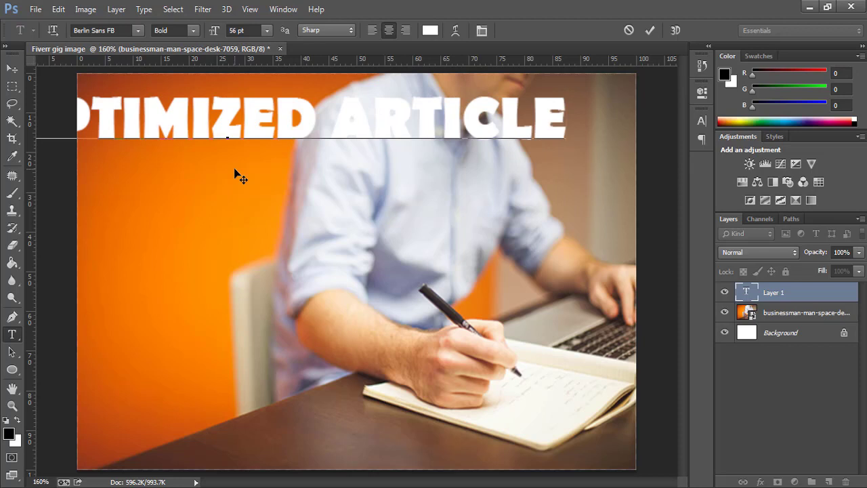
Set the headline's font size to 34 pt and move it to the upper-left corner of the image
key("ctrl+a")
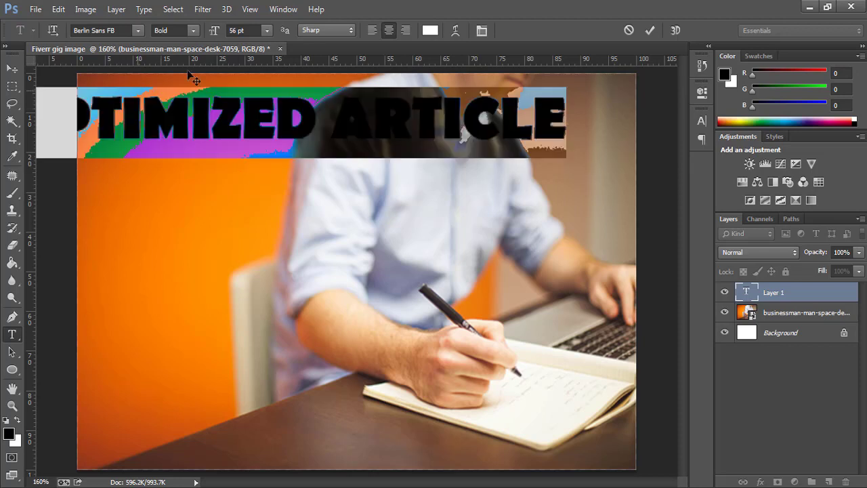
left_click(238, 30)
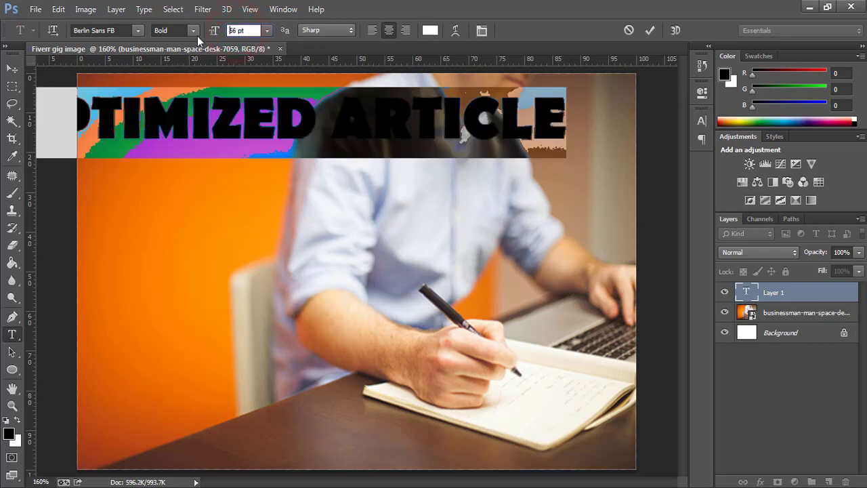
double_click(237, 30)
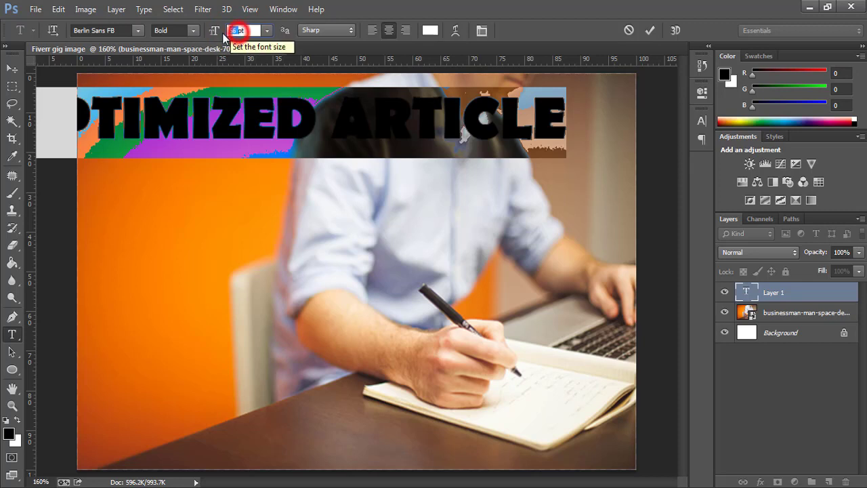
type("34")
key("Return")
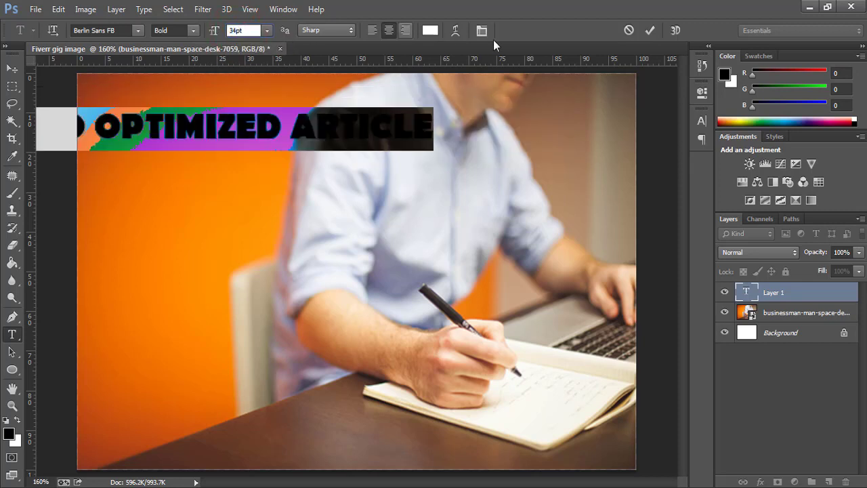
left_click(649, 30)
key("v")
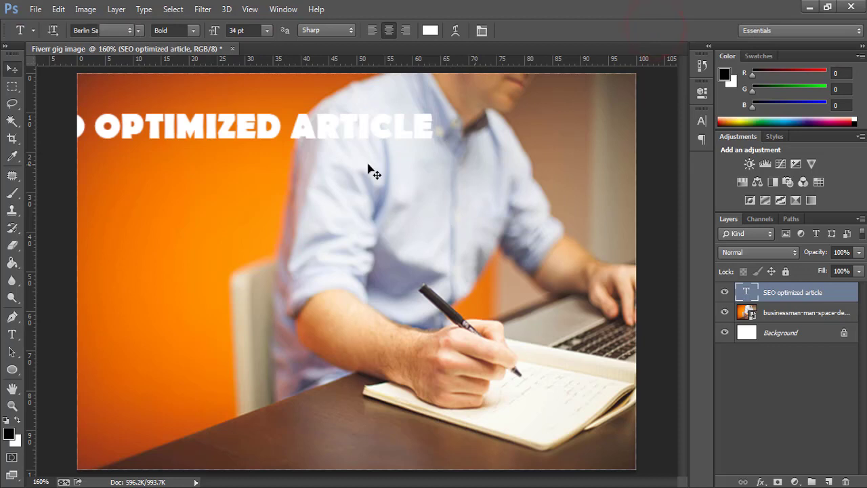
left_click_drag(223, 136, 271, 108)
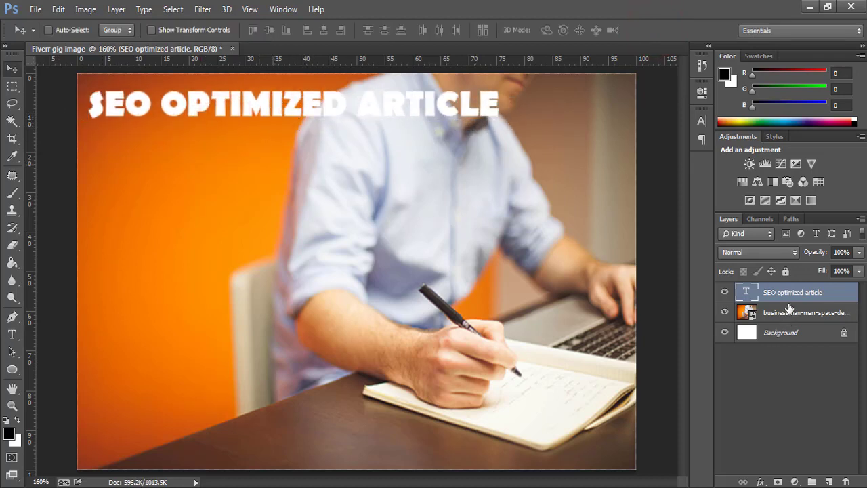
Add a Gradient Overlay to the headline layer using a deep pink gradient preset
left_click_drag(774, 301, 847, 296)
left_click(849, 293)
double_click(849, 293)
left_click_drag(577, 131, 527, 132)
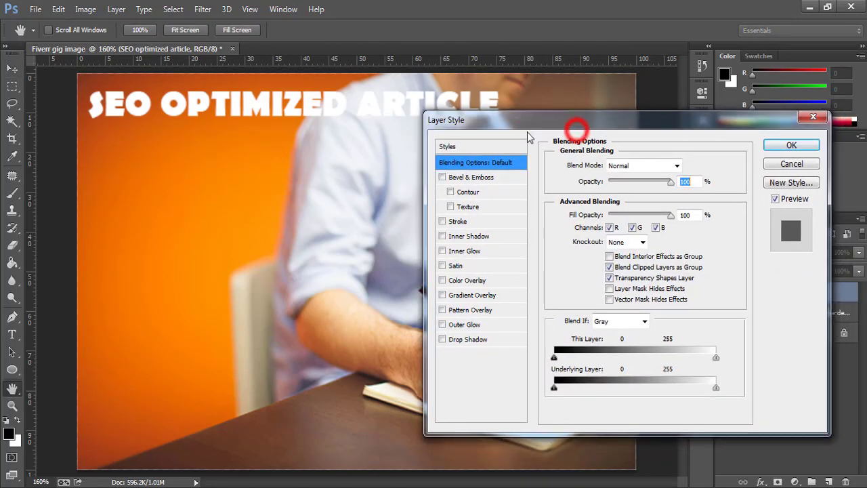
left_click(462, 295)
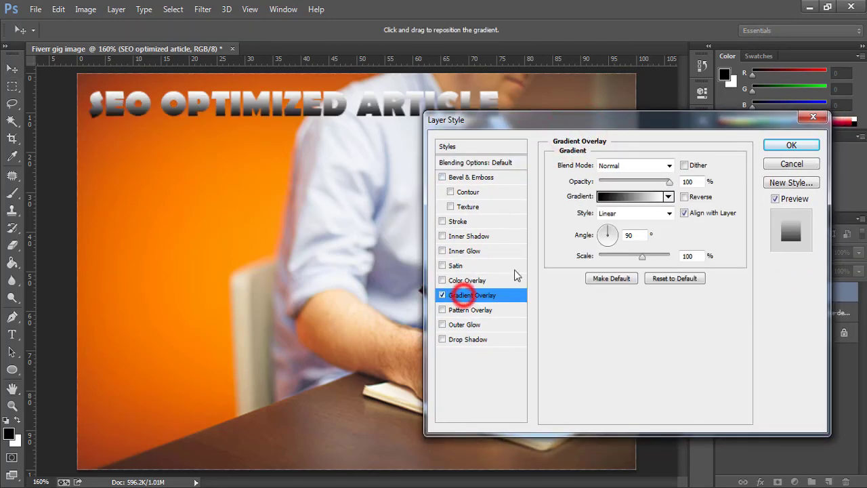
left_click(668, 197)
scroll(677, 240, "down", 5)
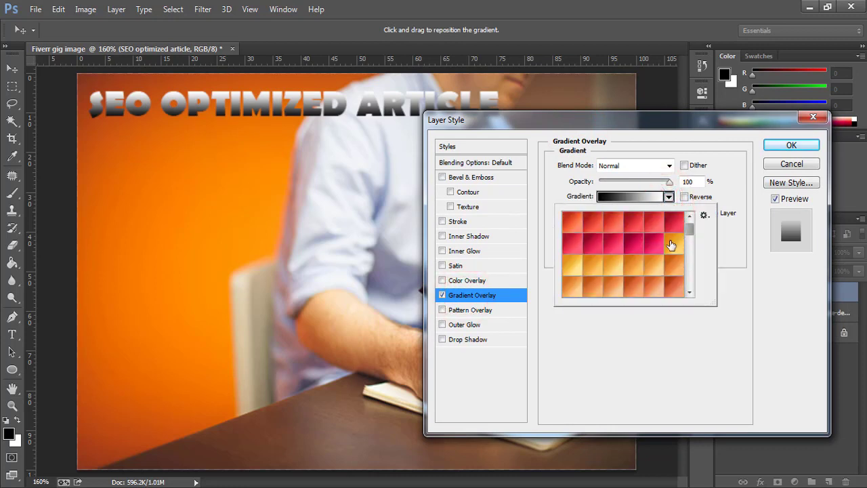
left_click(662, 247)
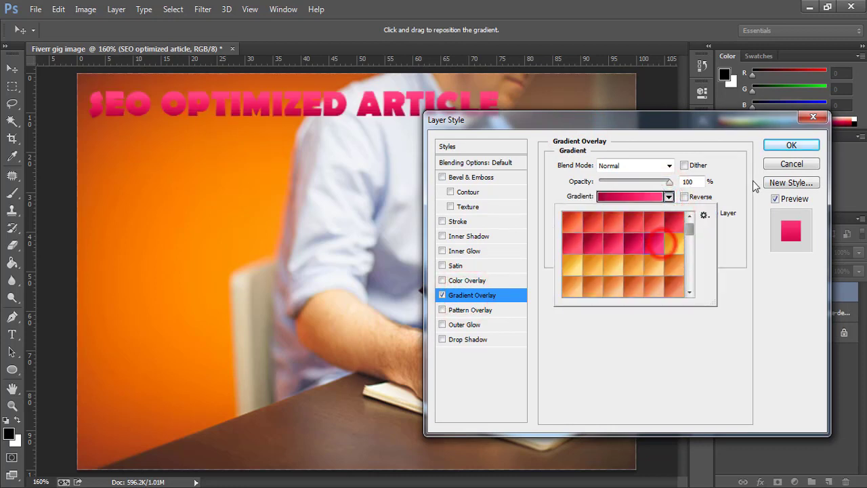
Add a white (ffffff) outside Stroke of 2 px to the headline and apply the layer style
left_click(458, 222)
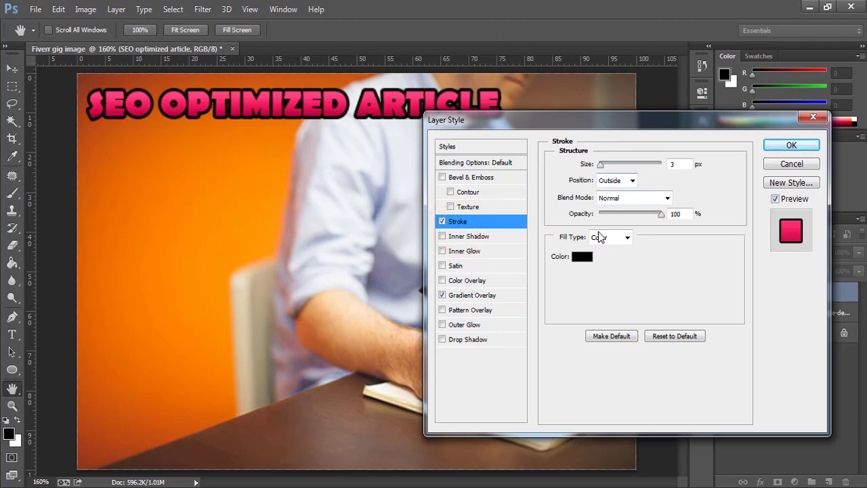
left_click(583, 256)
left_click(574, 244)
left_click_drag(575, 245, 528, 182)
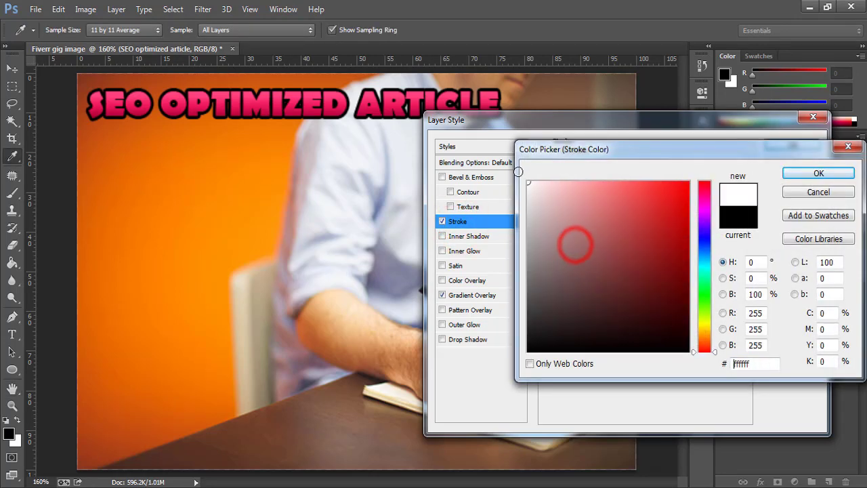
left_click(815, 174)
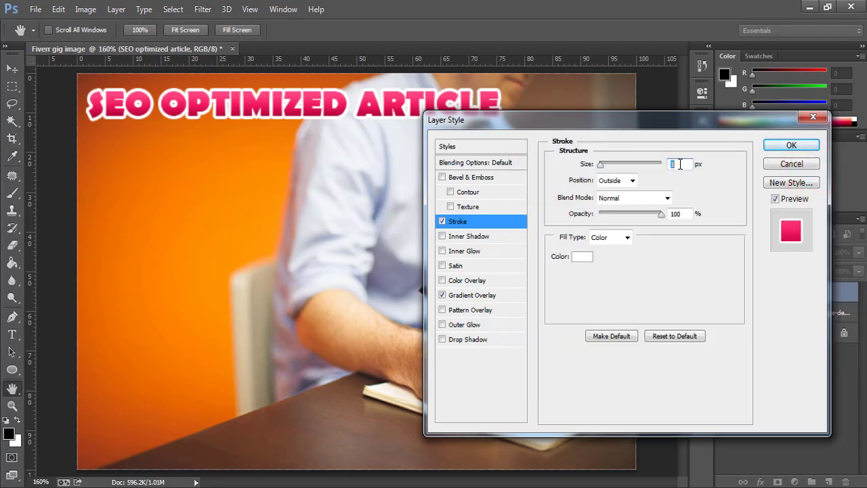
type("2")
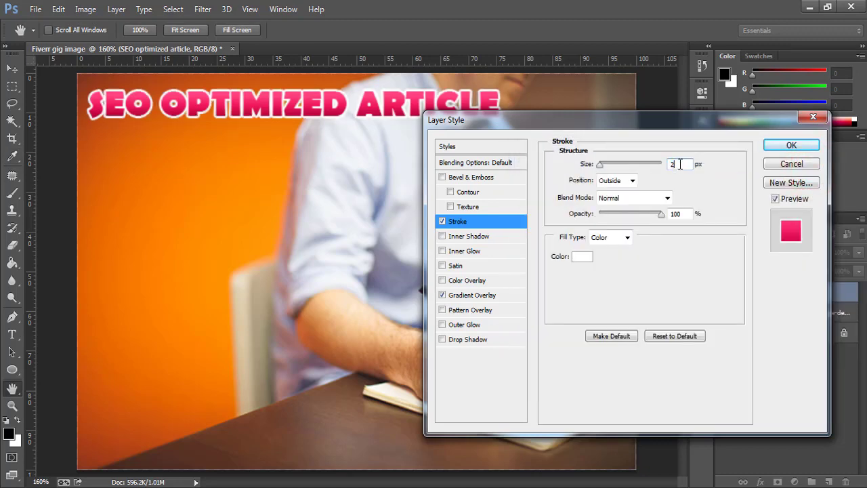
left_click(784, 146)
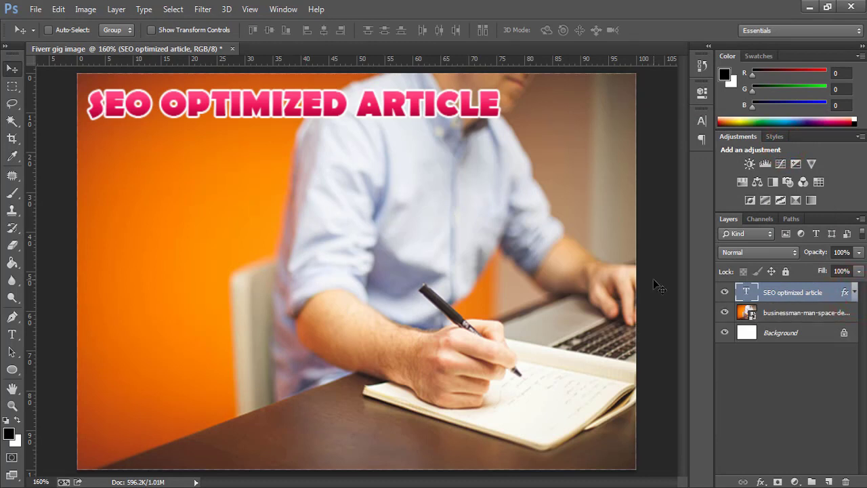
Duplicate the headline layer, place the copy below the original and change its text to "& BLOG WRITING"
key("ctrl+j")
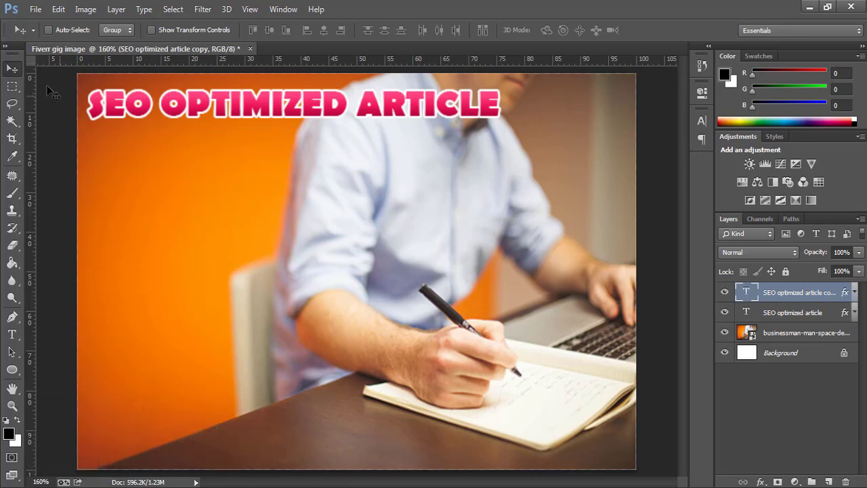
left_click_drag(332, 109, 449, 141)
double_click(746, 293)
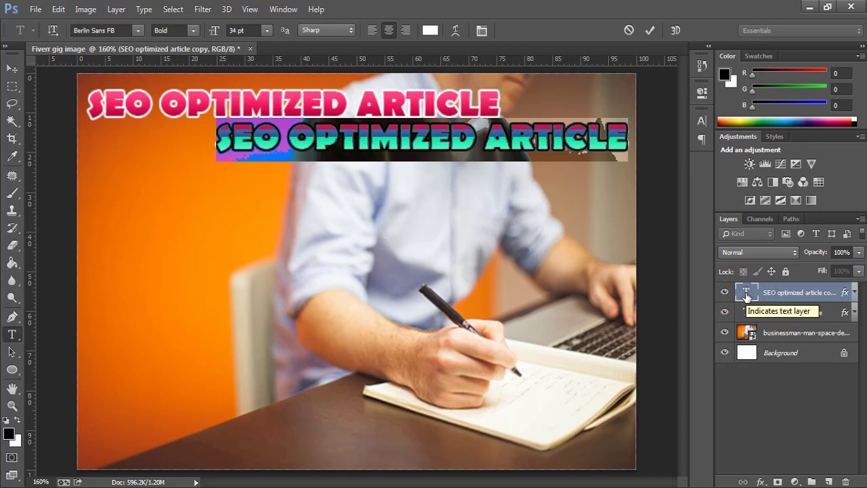
type("&")
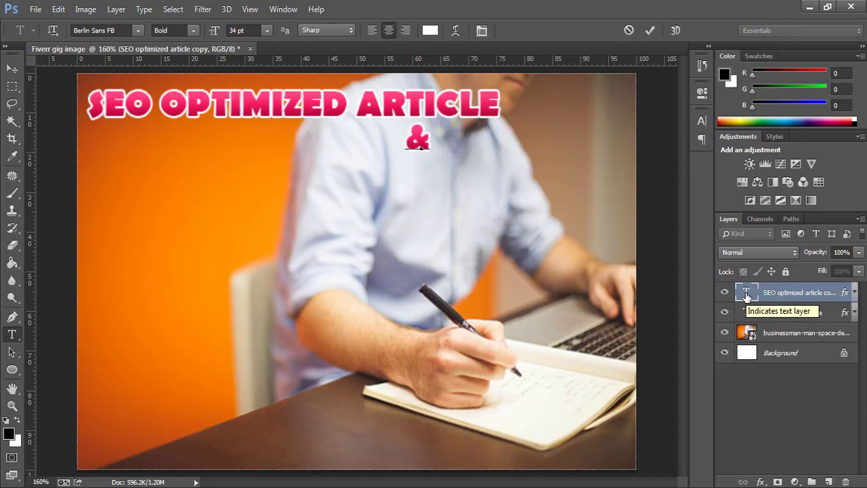
type(" BLOG WRI")
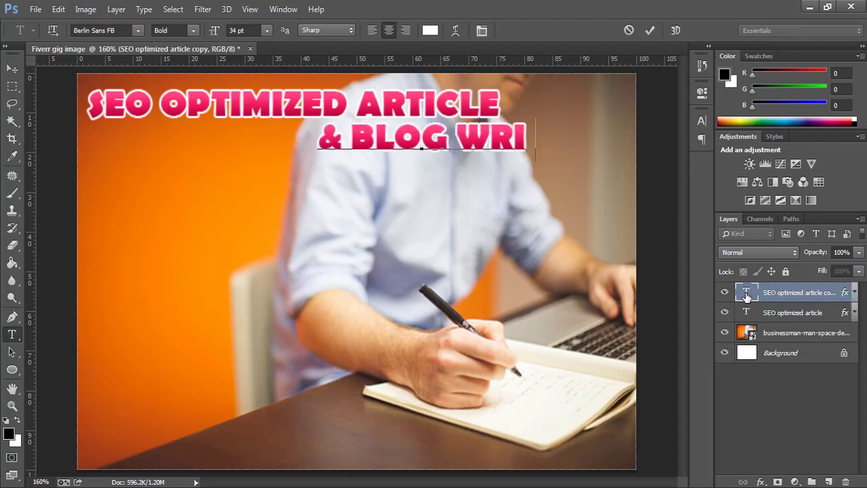
type("TING")
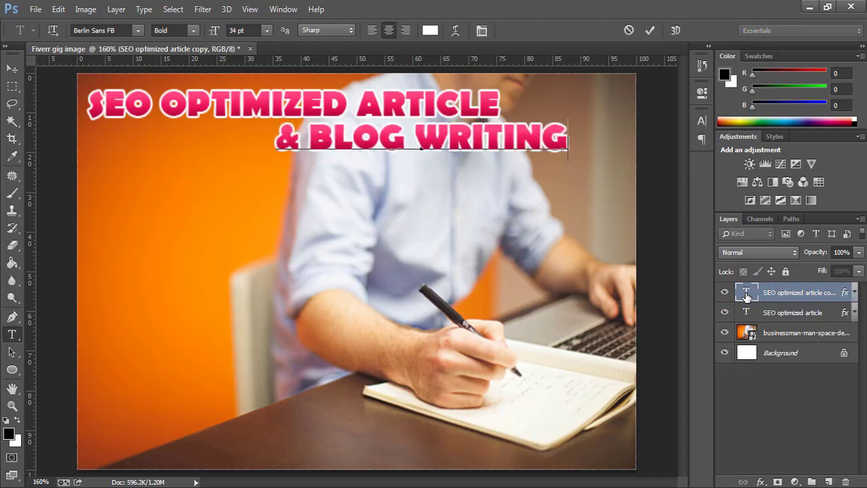
left_click(651, 33)
Move the "& BLOG WRITING" line to the photo's right edge and shift the "SEO OPTIMIZED ARTICLE" line slightly up
key("v")
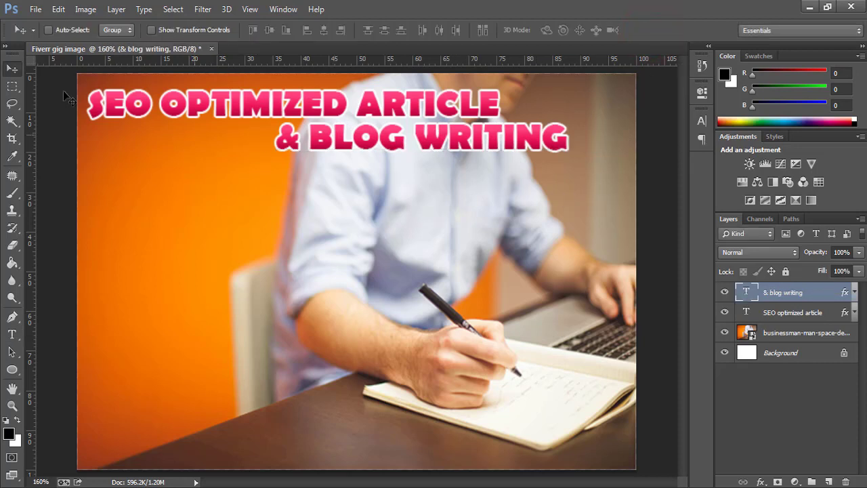
left_click_drag(411, 144, 472, 144)
left_click(796, 312)
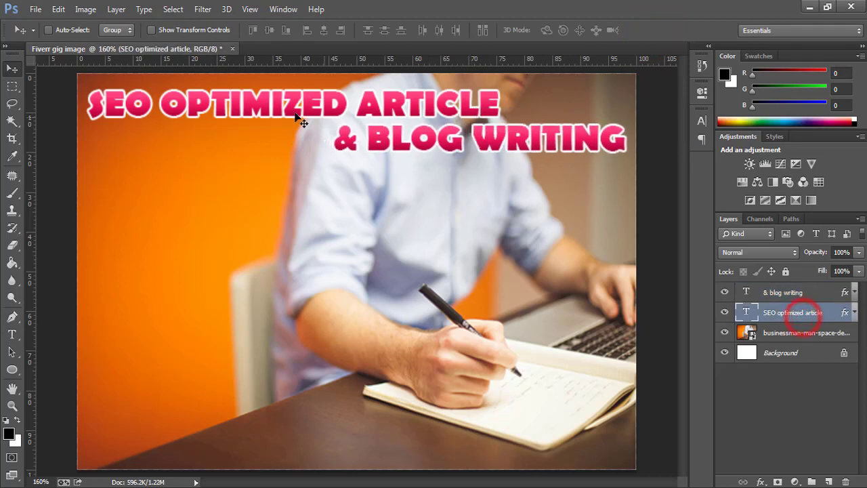
left_click_drag(287, 108, 286, 101)
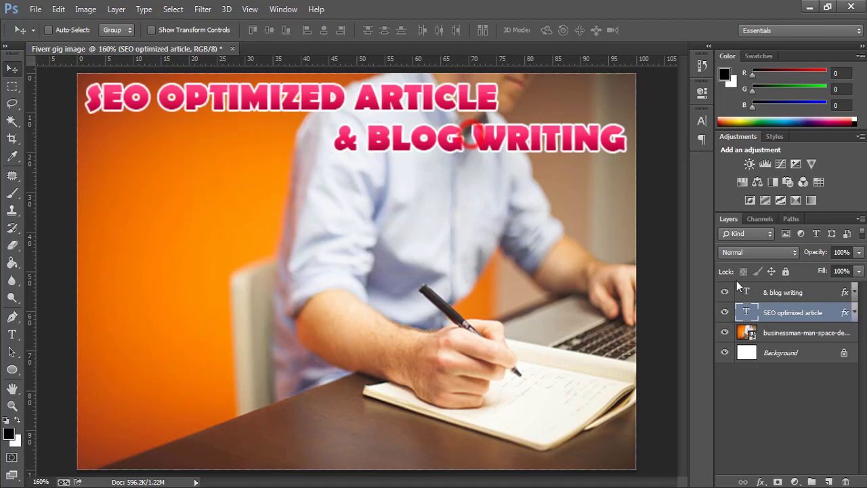
Move the "& BLOG WRITING" line slightly up, closer to the first headline line
left_click(764, 288)
left_click_drag(486, 163, 486, 160)
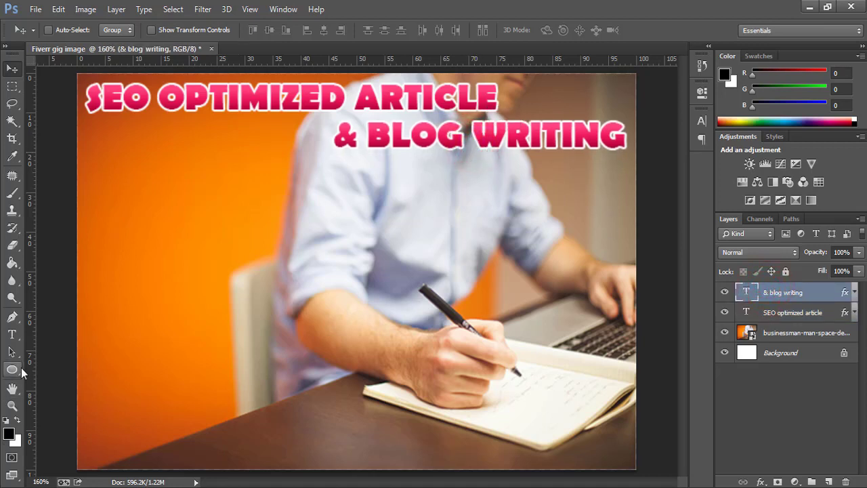
Draw a 413 x 38 px rectangle over the "SEO OPTIMIZED ARTICLE" line and fill it with black
left_click(11, 369)
left_click(13, 369)
left_click(55, 363)
left_click_drag(81, 77, 498, 116)
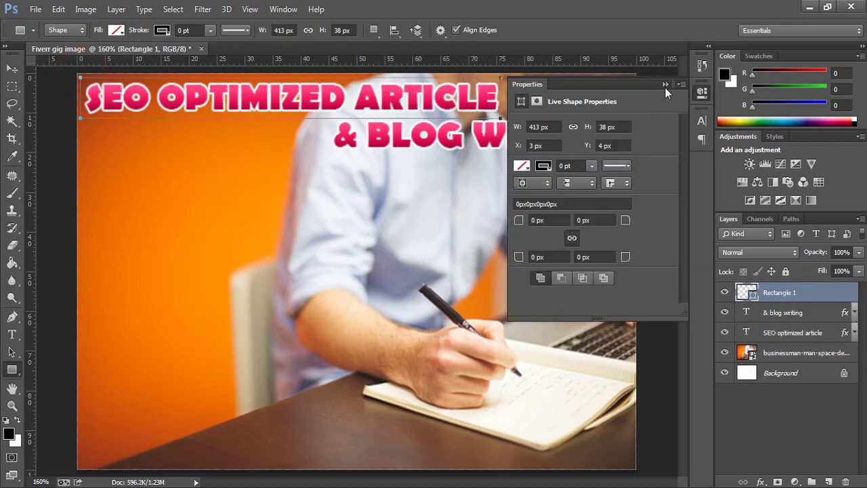
left_click(665, 84)
left_click(116, 30)
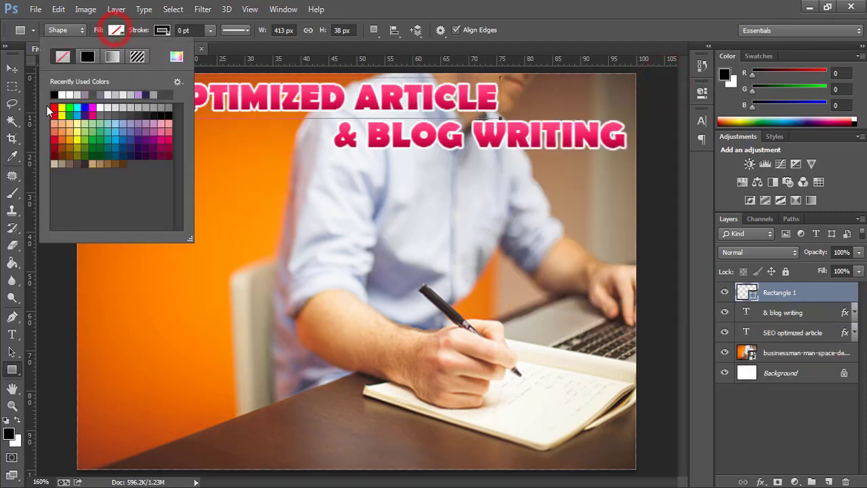
left_click(54, 94)
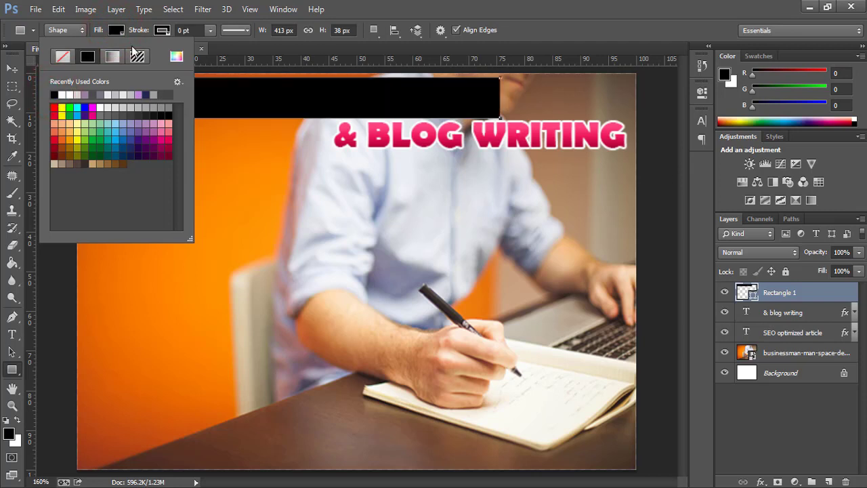
Place the black rectangle beneath both headline text layers and trim its left edge to make it 411 px wide
left_click(766, 313)
left_click_drag(782, 291, 786, 339)
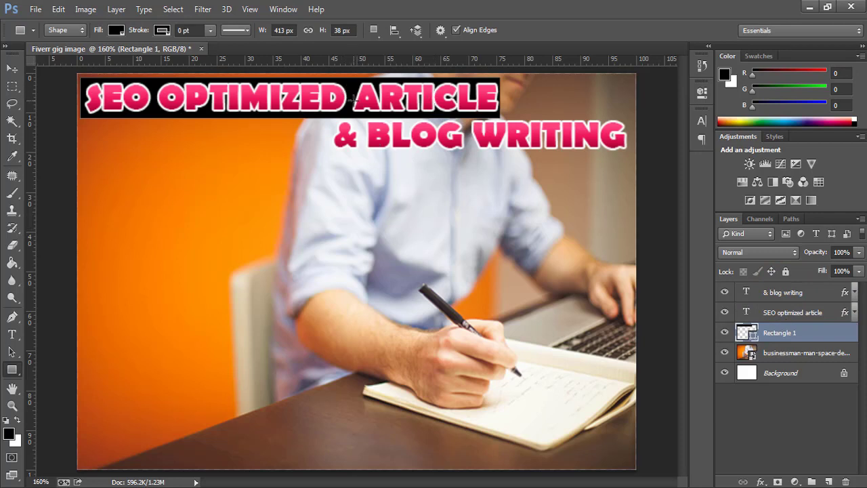
key("ctrl+t")
left_click(59, 100, "ctrl")
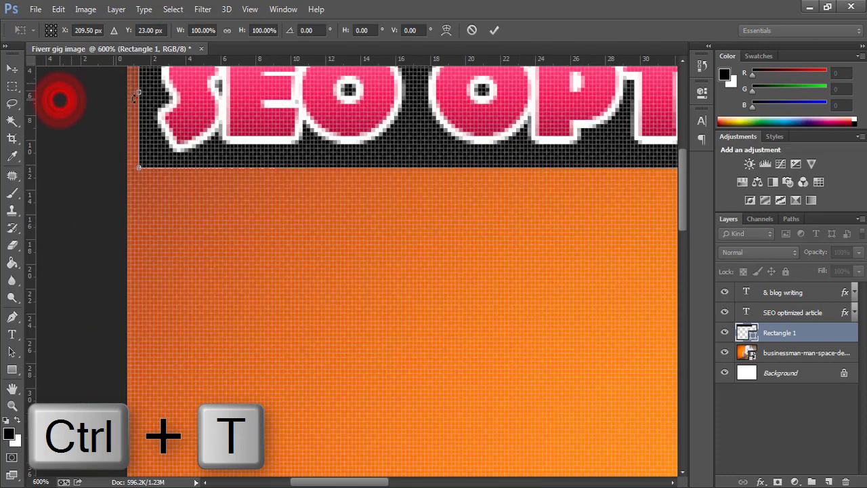
left_click_drag(139, 93, 147, 92)
key("Return")
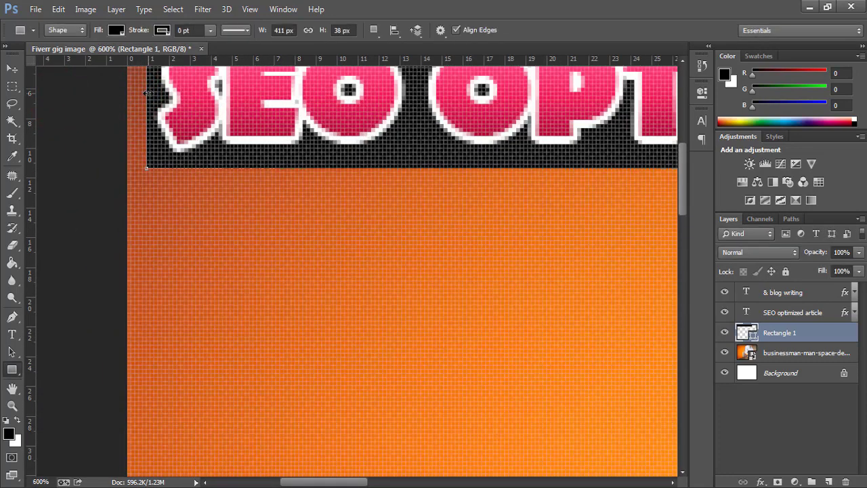
key("ctrl+0")
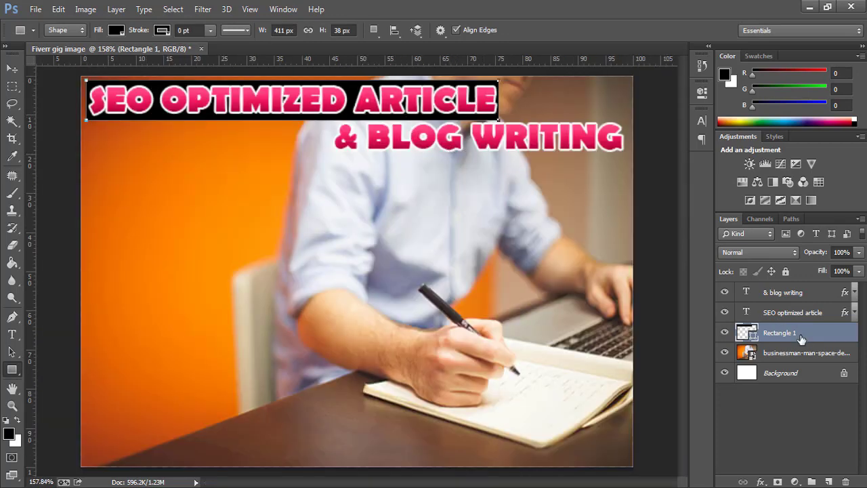
Duplicate the black rectangle and place the copy behind "& BLOG WRITING", a few pixels in from the photo's right edge
key("ctrl+j")
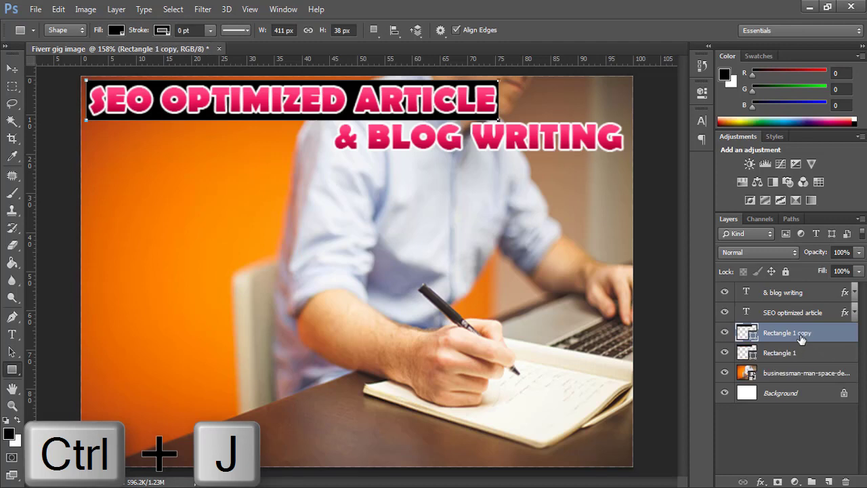
key("v")
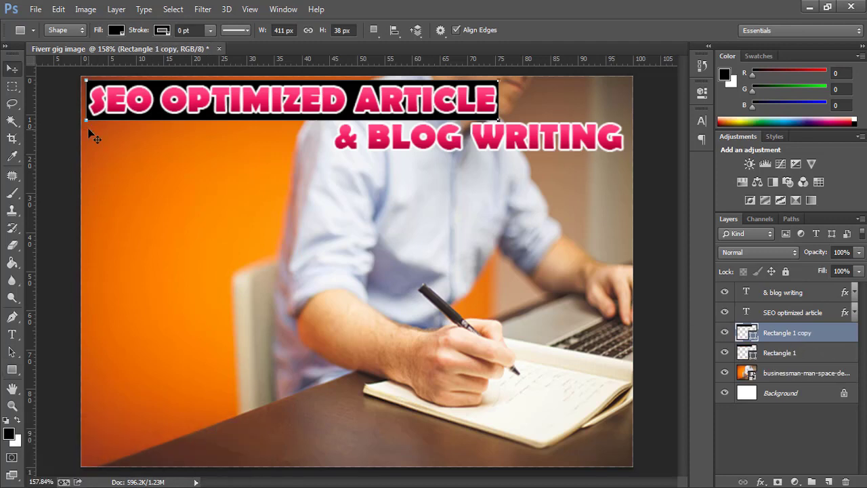
left_click_drag(332, 114, 462, 154)
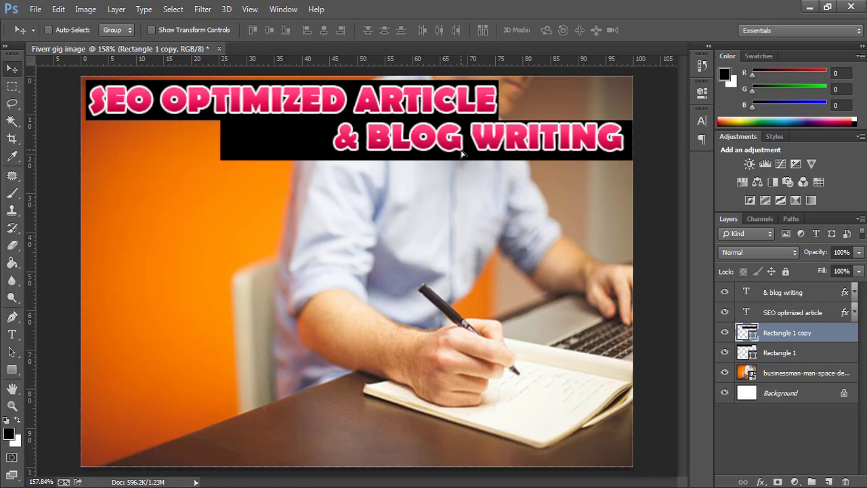
key("Left")
key("Left")
key("Left")
key("Left")
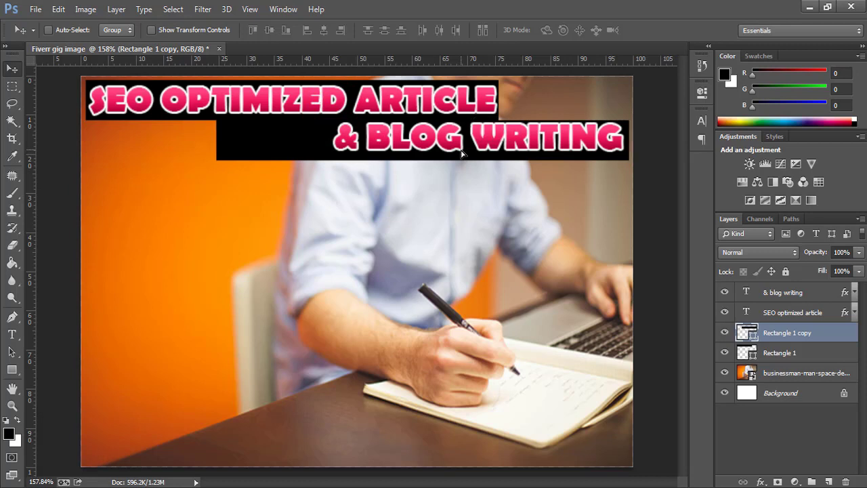
Narrow the copied rectangle from its left side to 73.48% width so it fits the "& BLOG WRITING" text
key("ctrl+t")
left_click_drag(215, 140, 326, 141)
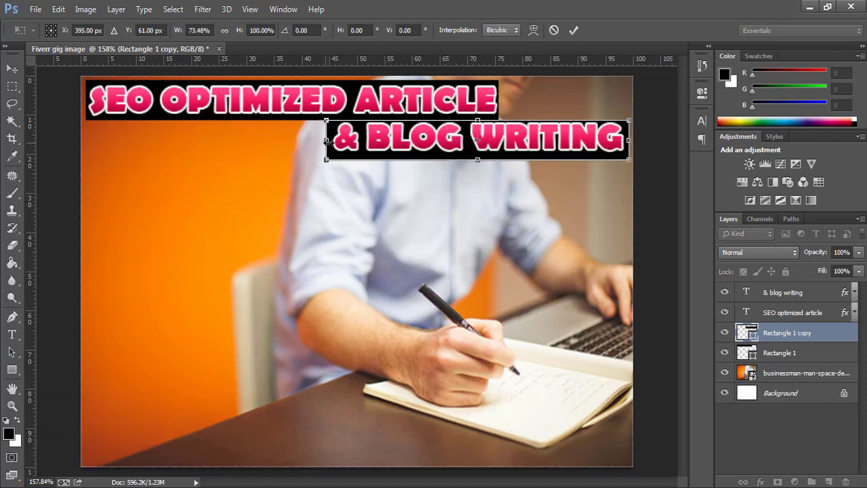
left_click(573, 30)
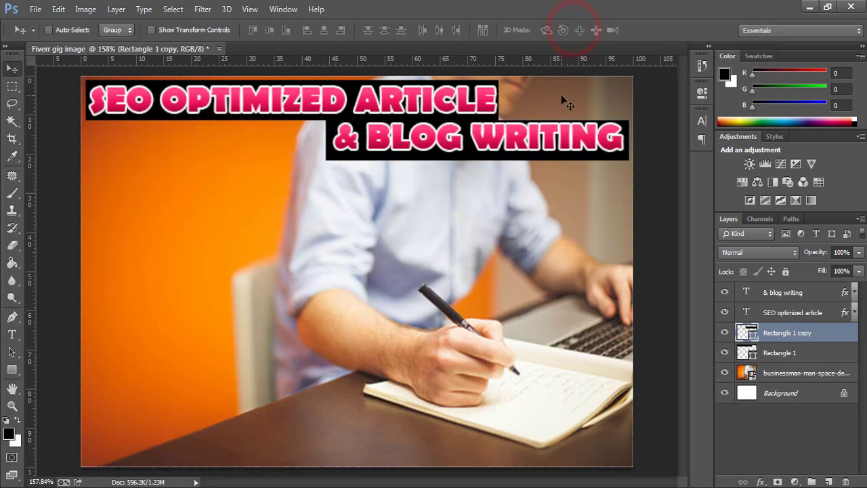
Nudge the copied rectangle slightly down to leave a gap between the bars, and lower the "& BLOG WRITING" text to match
key("Down")
key("Down")
key("Down")
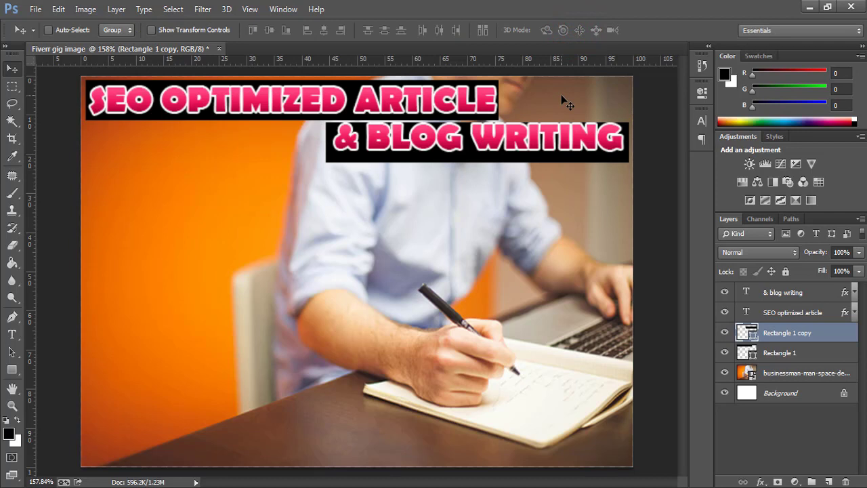
left_click(786, 297)
key("Down")
key("Down")
key("Down")
key("Down")
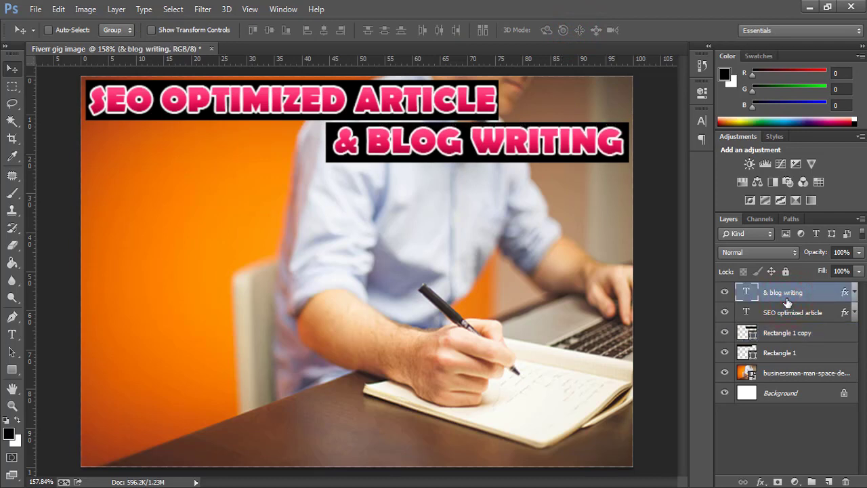
Trim the left edge of the rectangle behind "& BLOG WRITING" a few pixels closer to the ampersand
left_click(793, 339)
key("ctrl+t")
left_click_drag(320, 142, 325, 142)
key("Return")
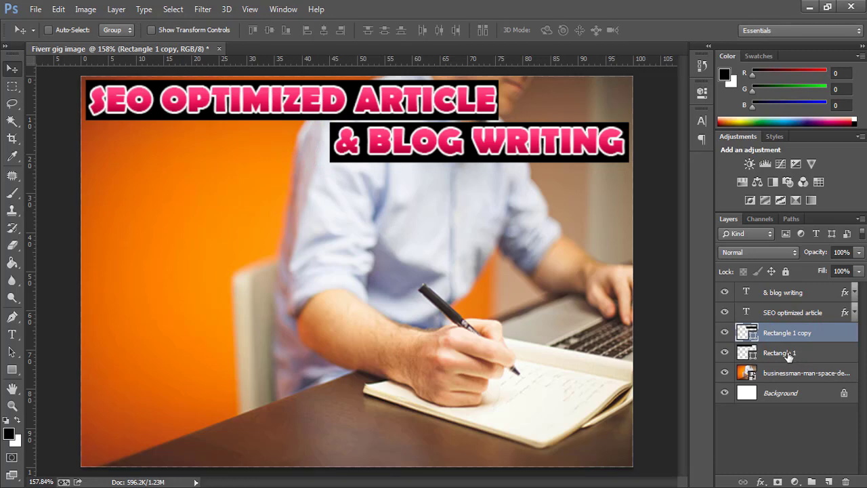
Lower the top edge of the rectangle behind "& BLOG WRITING" to reduce its height to 97.37%
key("ctrl+t")
left_click(503, 125)
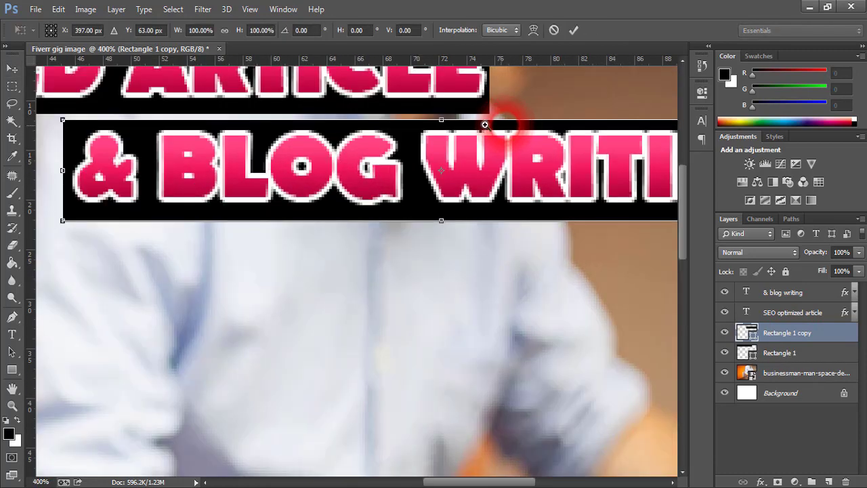
left_click(474, 124)
left_click_drag(426, 116, 426, 120)
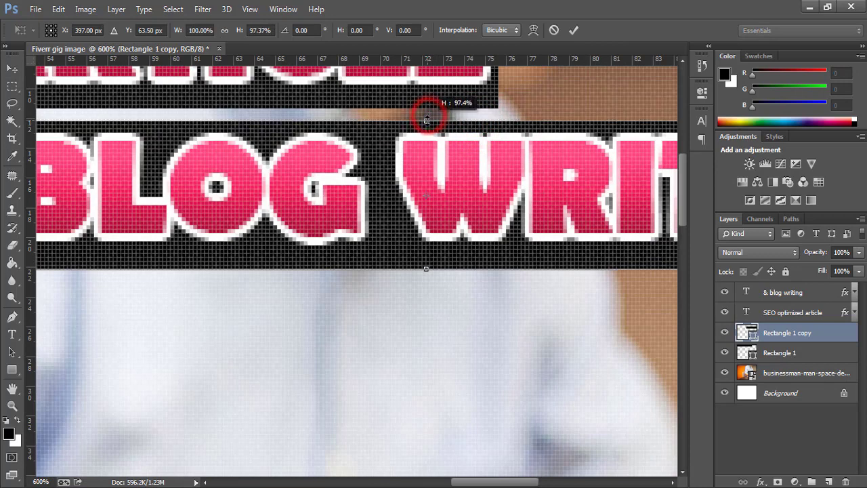
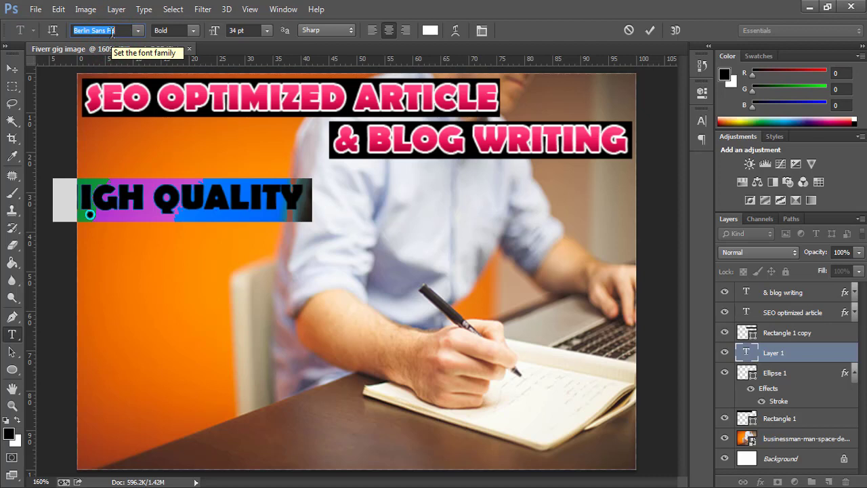
Set the "HIGH QUALITY" text in Comic Sans MS and move it just to the right of the small bullet circle
type("Comic")
left_click(649, 29)
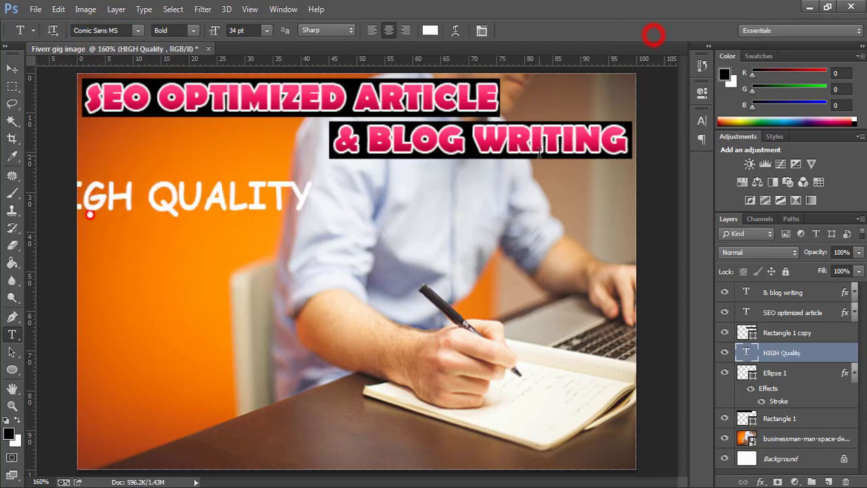
key("v")
left_click_drag(211, 203, 243, 221)
left_click(855, 373)
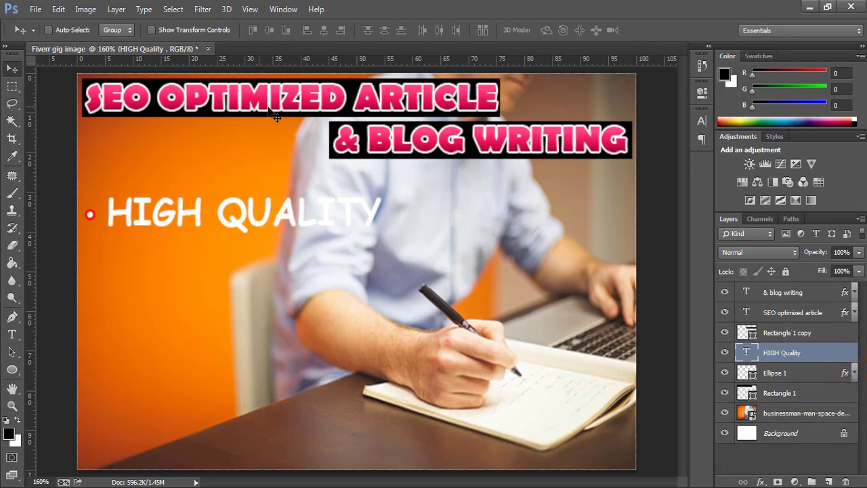
Change the font of the "SEO OPTIMIZED ARTICLE" line to Comic Sans MS
left_click(782, 297)
left_click(786, 312)
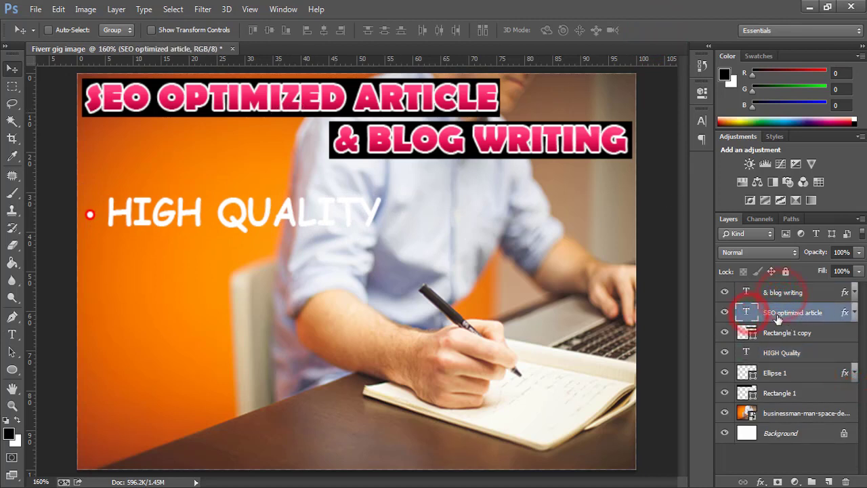
double_click(747, 313)
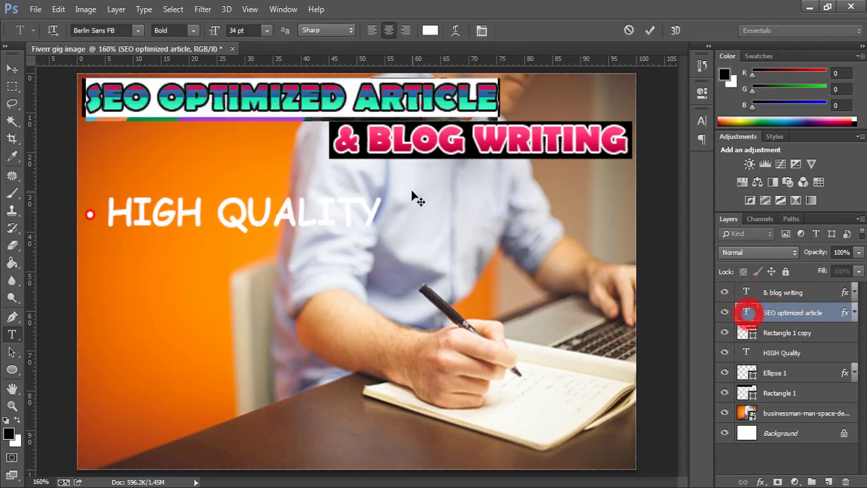
left_click(119, 28)
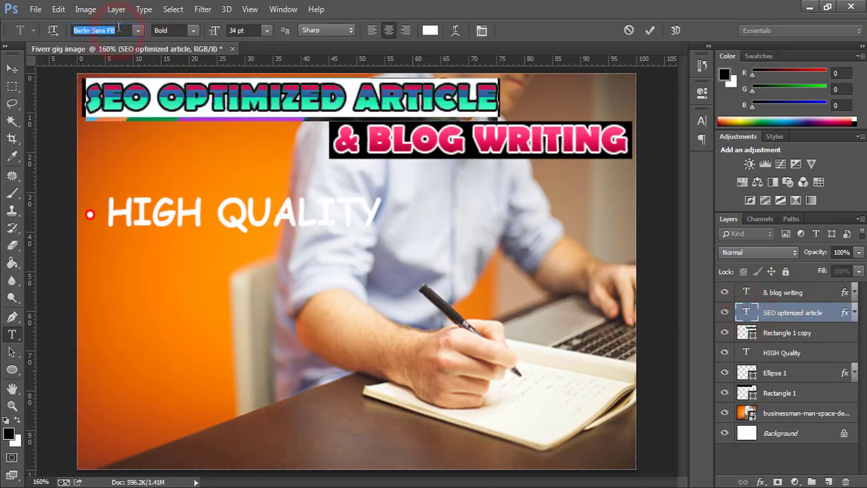
type("Comic")
left_click(649, 30)
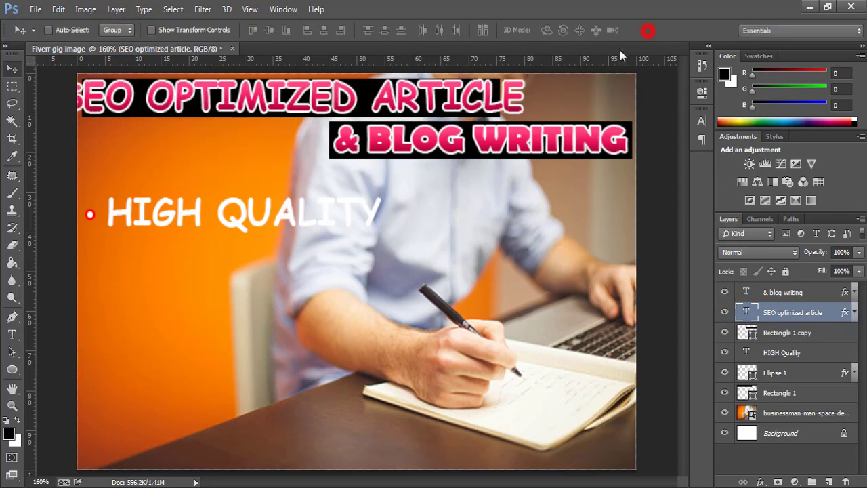
Set the font size of the "SEO OPTIMIZED ARTICLE" line to 30 pt
key("t")
left_click_drag(213, 30, 212, 32)
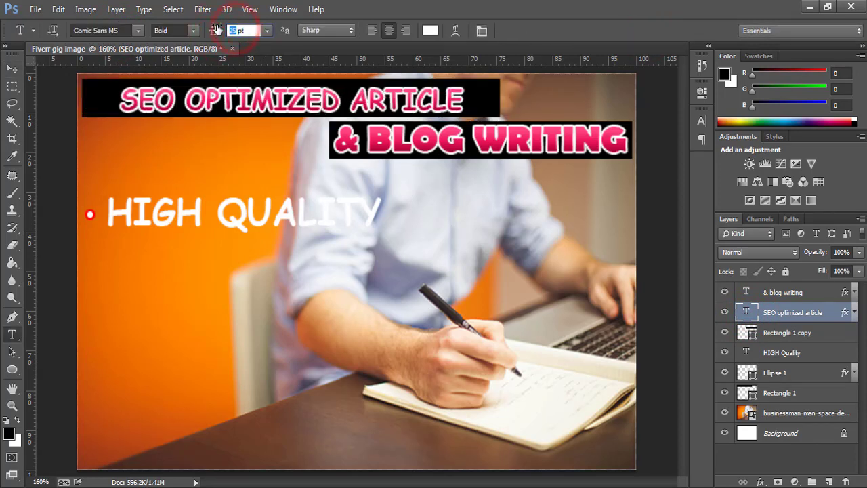
left_click(237, 30)
type("30")
key("Return")
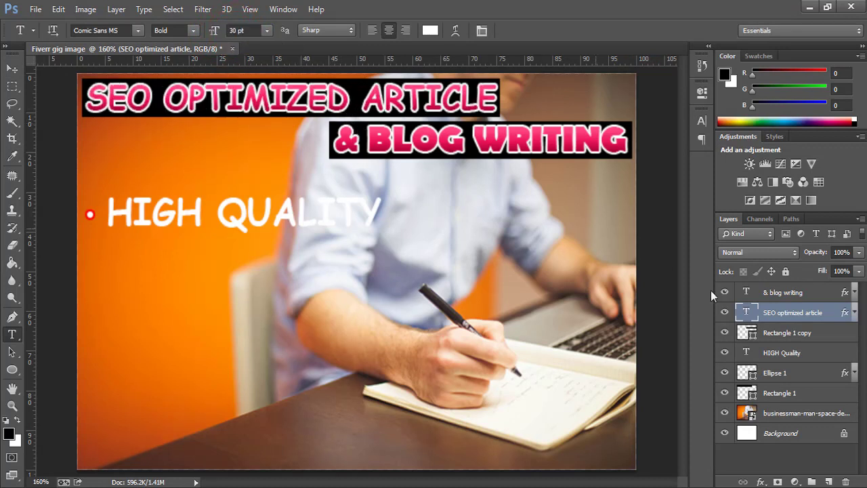
Change the "& BLOG WRITING" line to Comic Sans MS at 30 pt
left_click(781, 291)
double_click(747, 291)
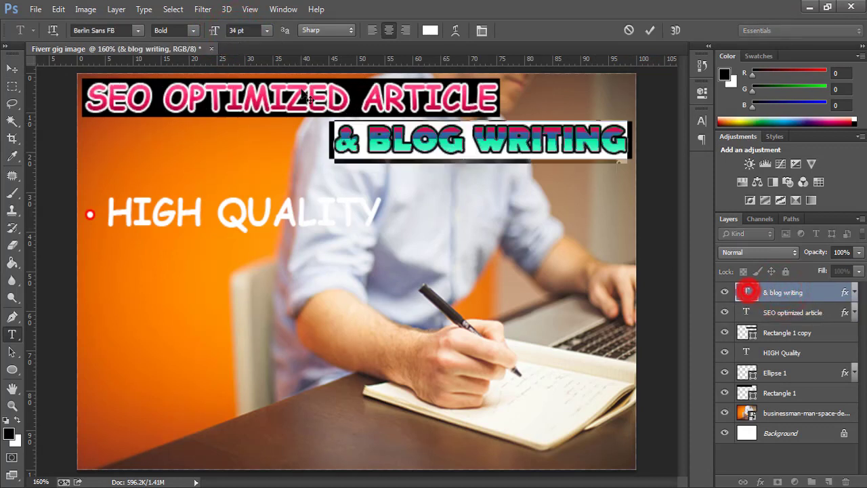
left_click(98, 30)
type("Comic")
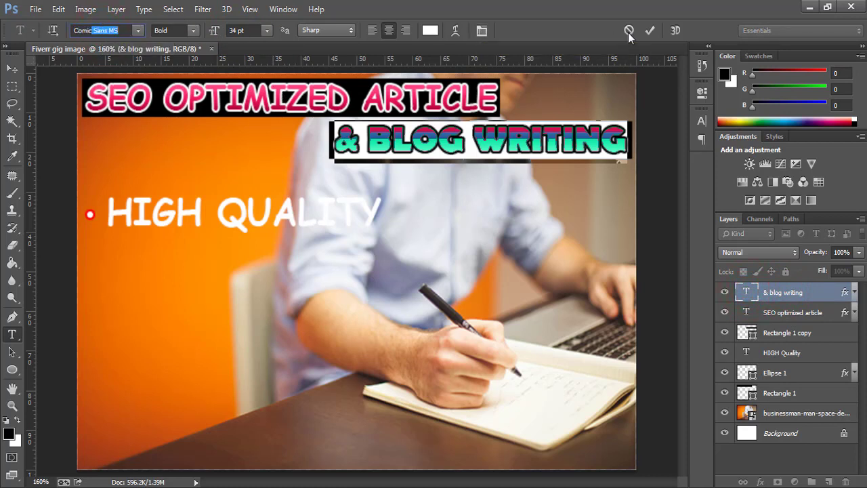
left_click(650, 29)
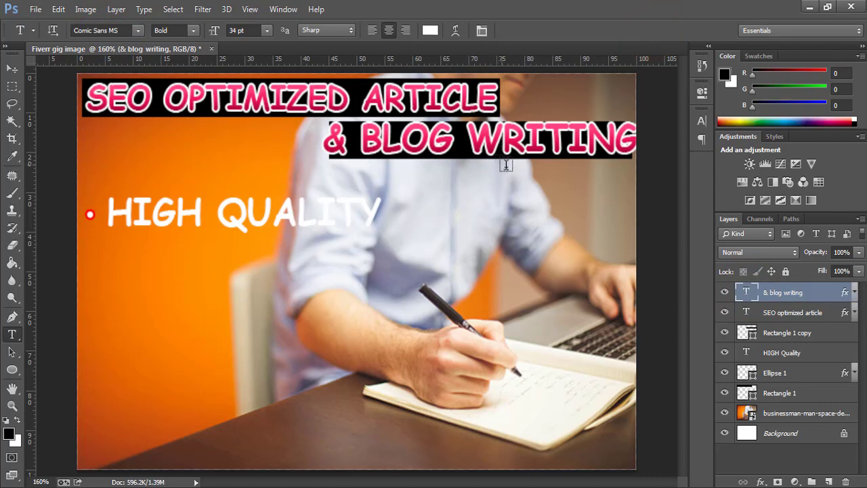
left_click(234, 31)
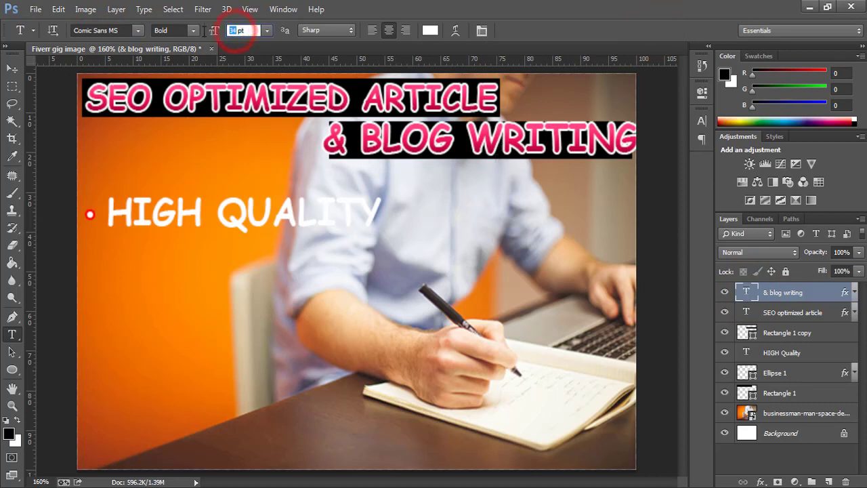
key("Return")
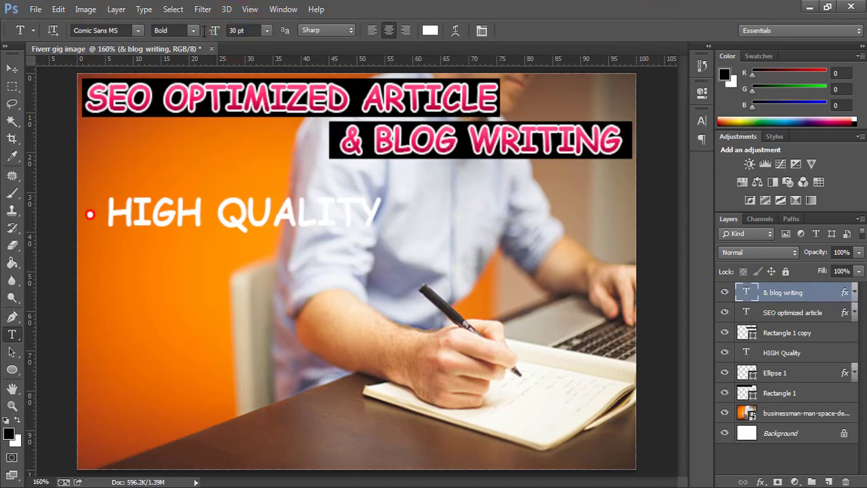
Narrow the black bar behind "& BLOG WRITING" slightly at both ends so it fits the text more tightly
left_click(788, 334)
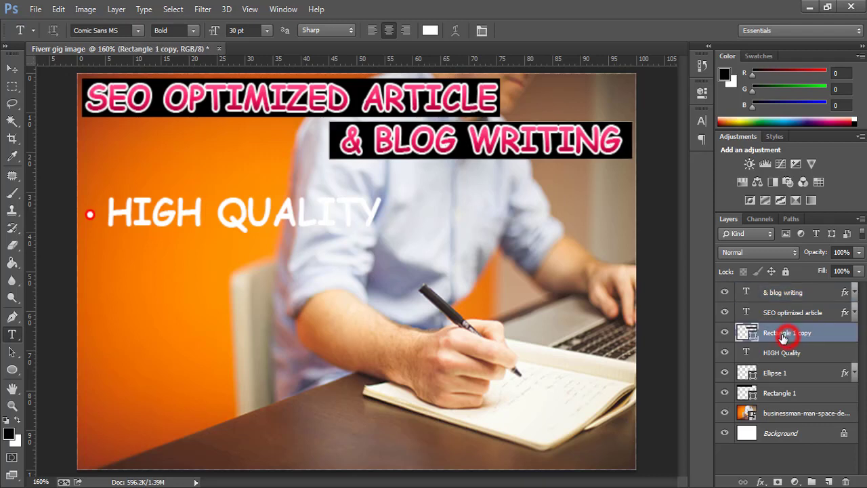
key("ctrl+t")
mouse_move(330, 140)
left_mouse_down()
mouse_move(319, 140)
mouse_move(333, 140)
left_mouse_up()
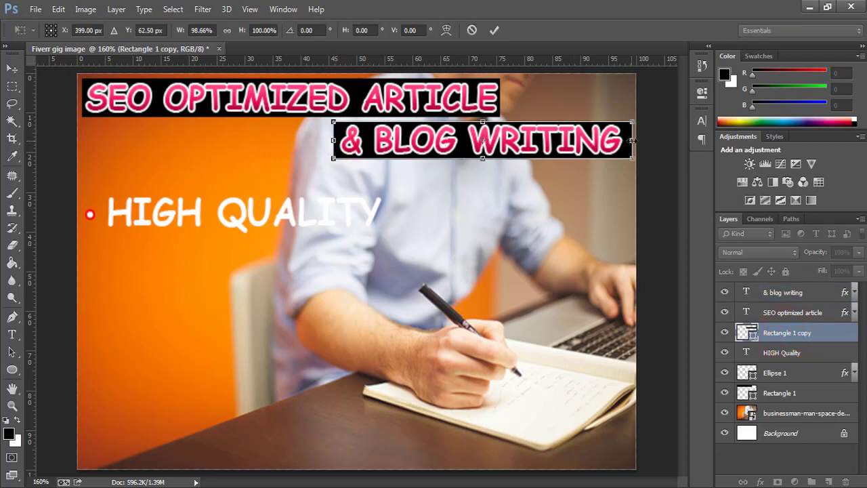
left_click_drag(632, 141, 627, 140)
left_click(494, 30)
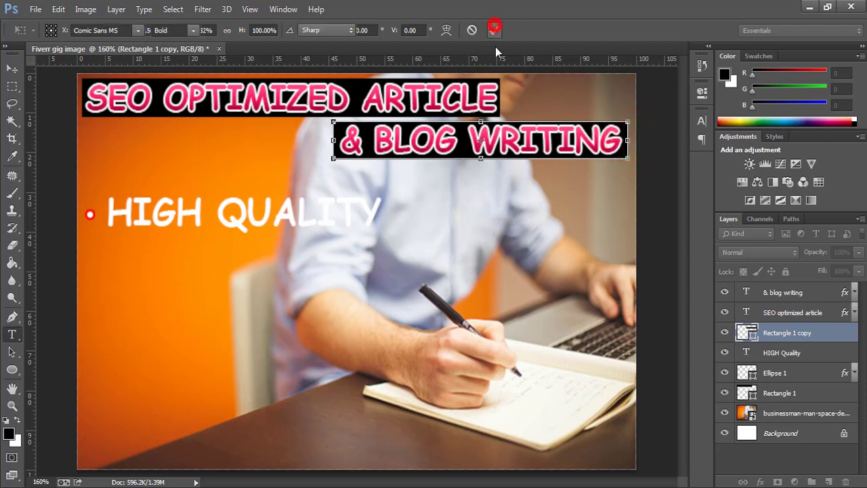
Change the font of the "HIGH QUALITY" text to Berlin Sans FB
left_click(745, 353)
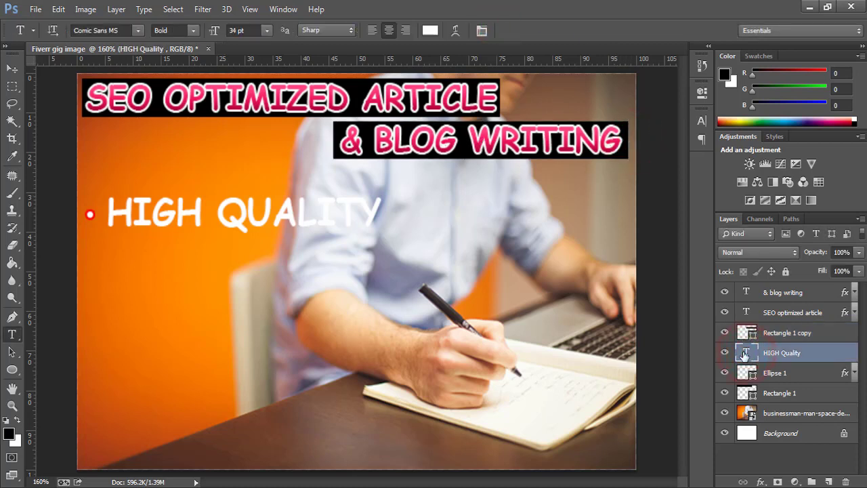
double_click(746, 352)
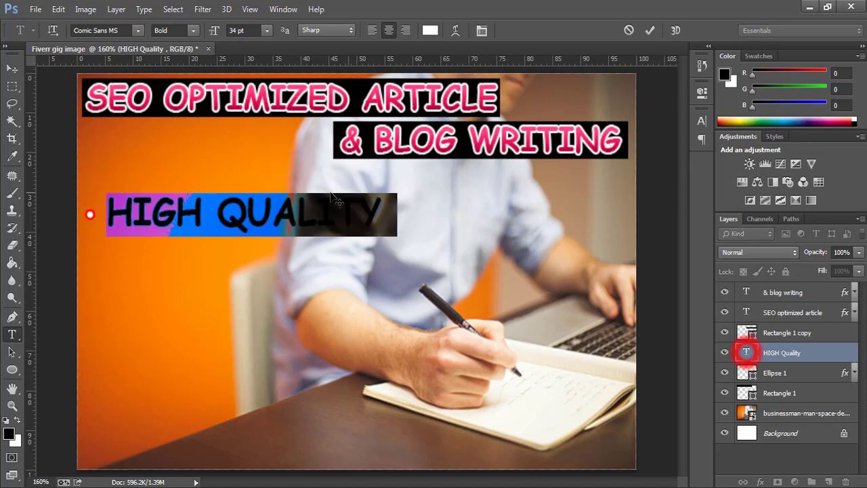
left_click(101, 30)
type("Berlin")
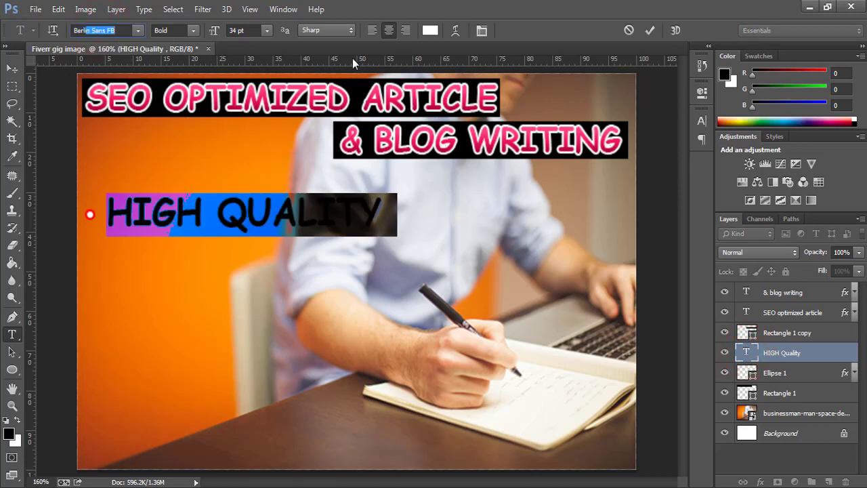
left_click(647, 31)
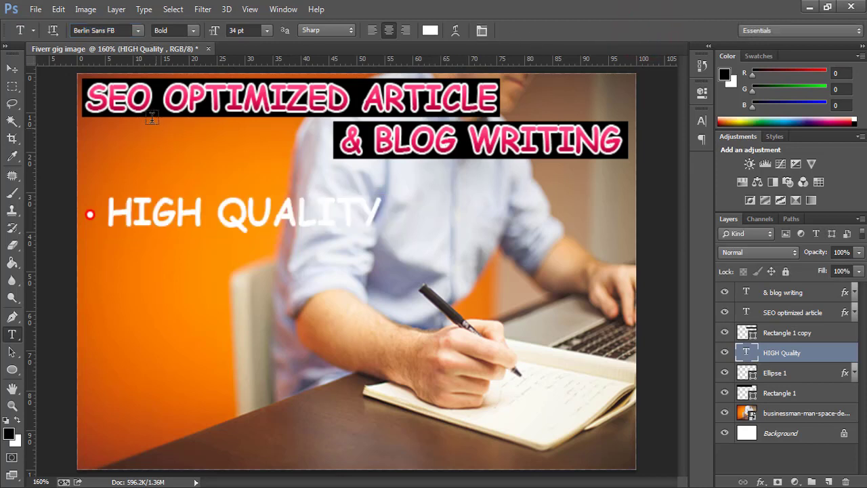
Reduce the "HIGH QUALITY" text to 21 pt and move it just to the right of the bullet circle
left_click_drag(221, 33, 215, 33)
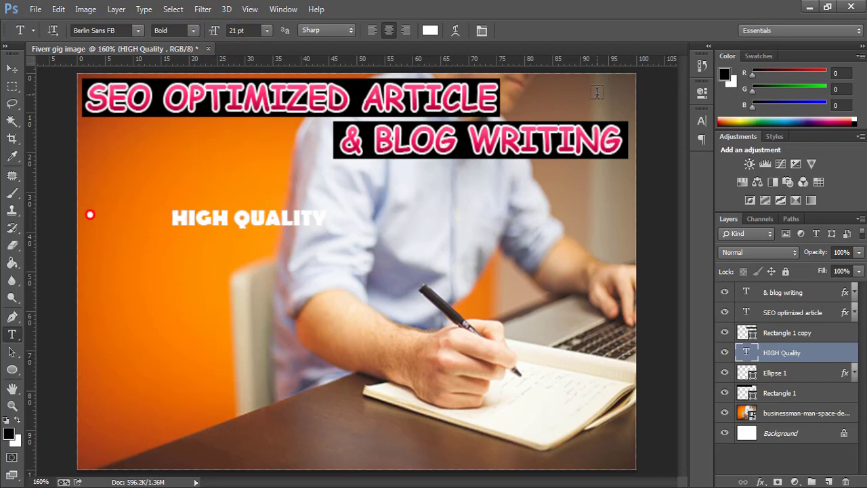
key("v")
left_click_drag(267, 227, 195, 222)
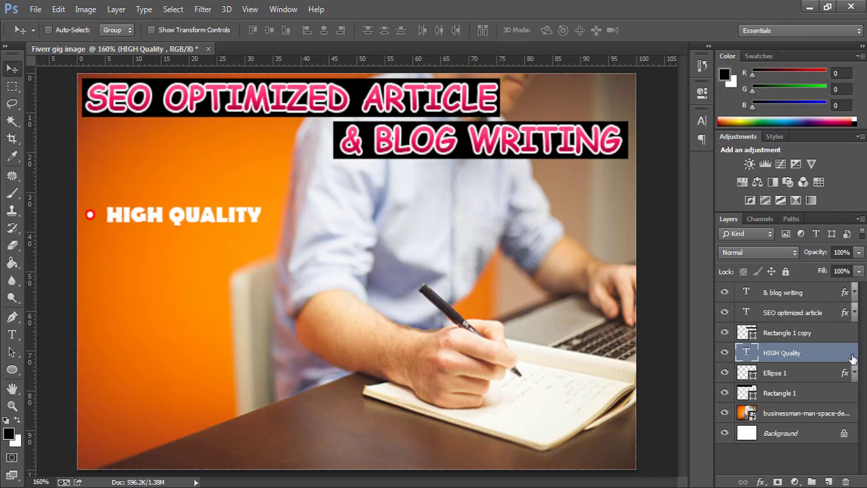
Add a 1 px black outside stroke to the "HIGH QUALITY" text
double_click(852, 355)
left_click(451, 221)
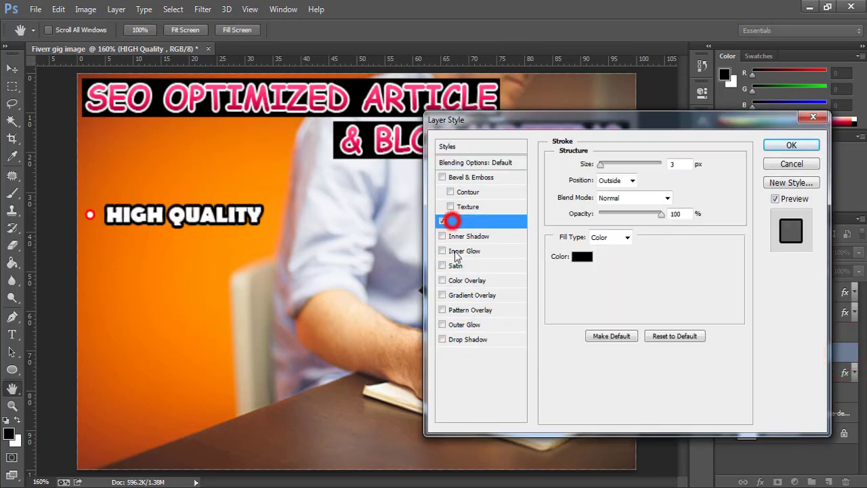
double_click(675, 164)
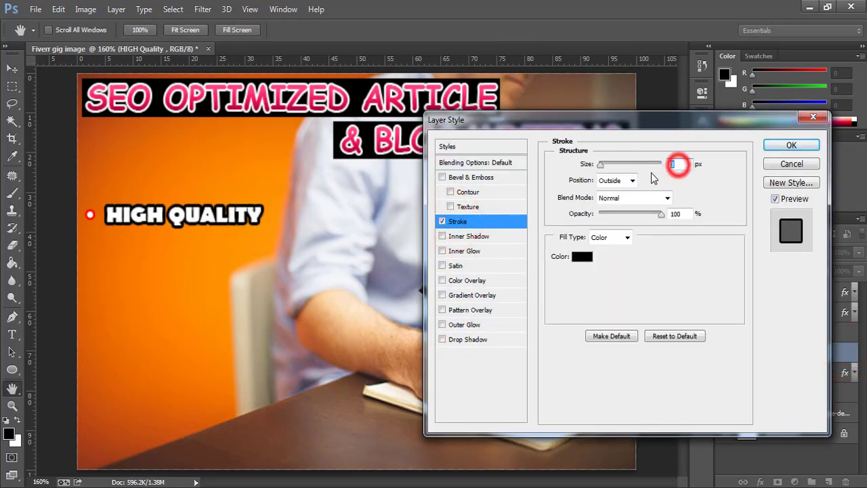
type("3")
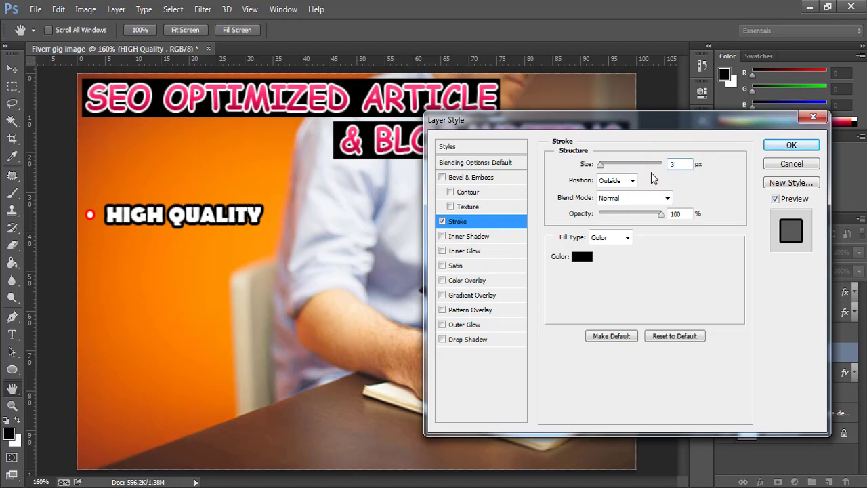
type("1")
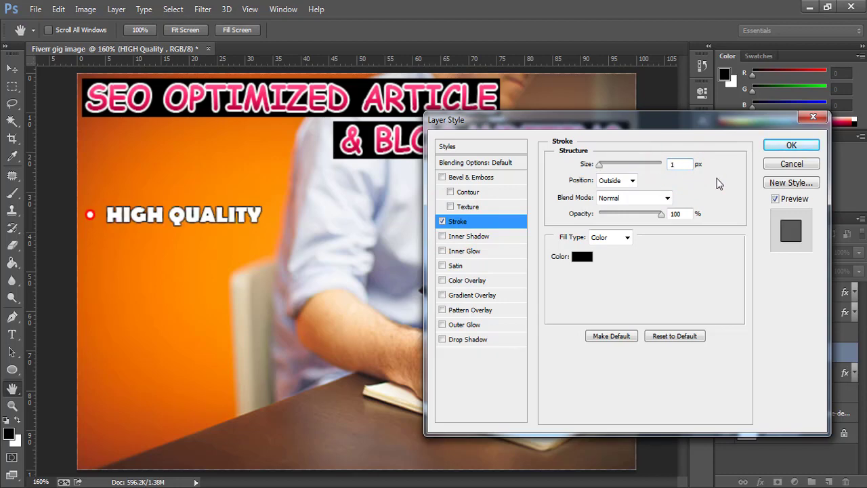
left_click(791, 145)
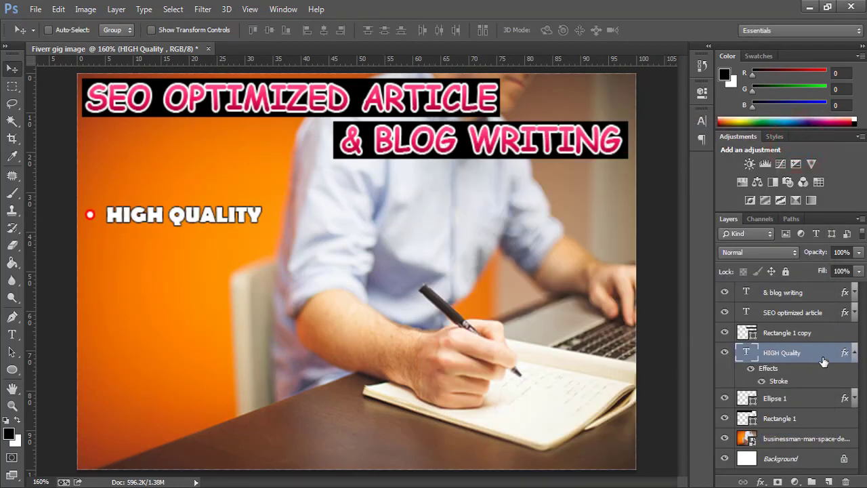
left_click(855, 352)
Group the "HIGH QUALITY" text with its bullet circle and toggle the group's visibility to check its contents
left_click(786, 371)
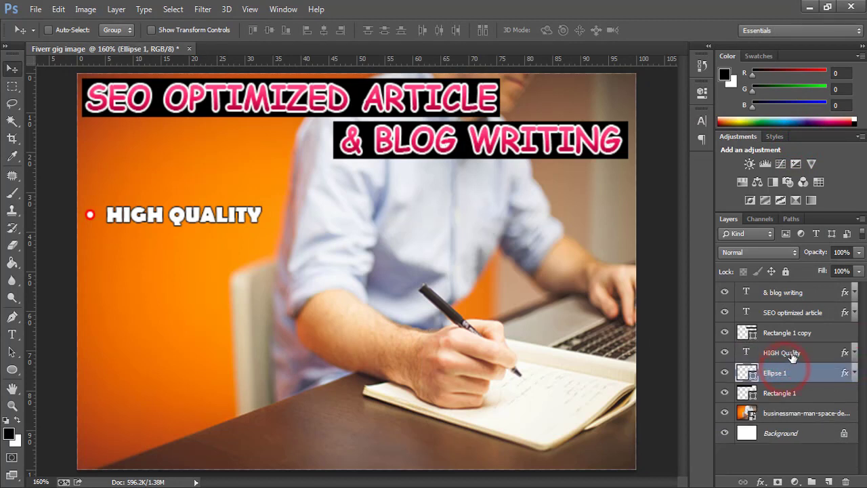
left_click(790, 353, "ctrl")
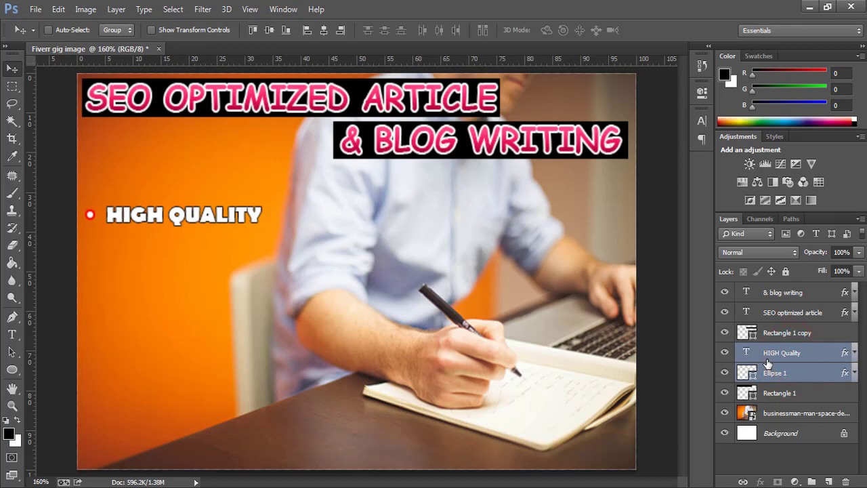
key("ctrl+g")
left_click(725, 351)
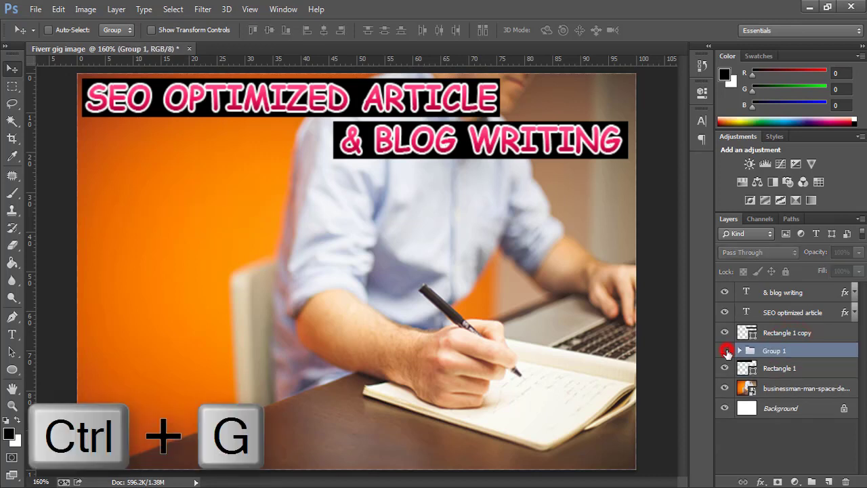
left_click(725, 350)
left_click(725, 350)
left_click(725, 351)
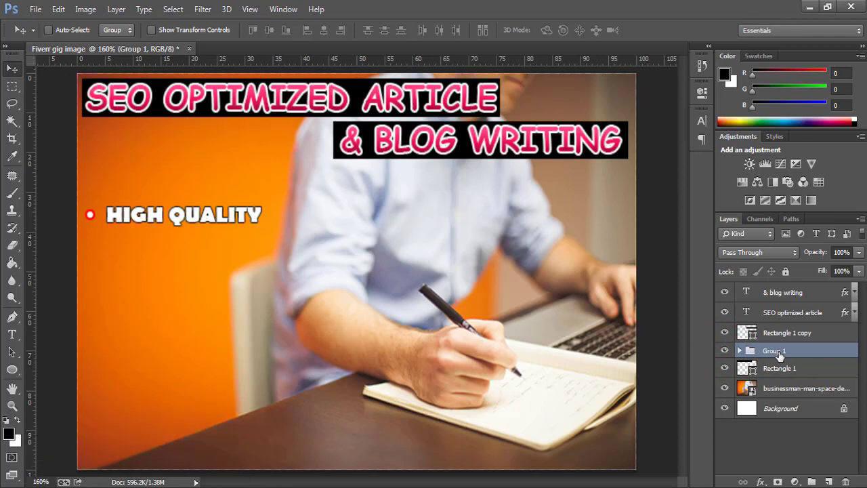
Duplicate the "HIGH QUALITY" bullet group and move the copy straight down to form a second line directly below it
key("ctrl+j")
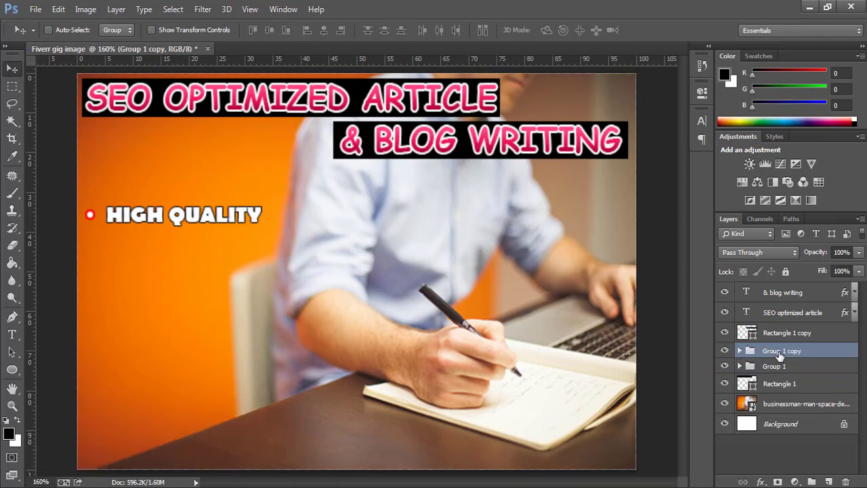
key("Down")
key("Down")
key("Down")
key("Down")
key("Down")
key("Down")
key("Down")
key("Down")
key("Down")
key("Down")
key("Down")
key("Down")
key("Down")
key("Down")
key("Down")
key("Down")
key("Down")
key("Down")
key("Down")
key("Down")
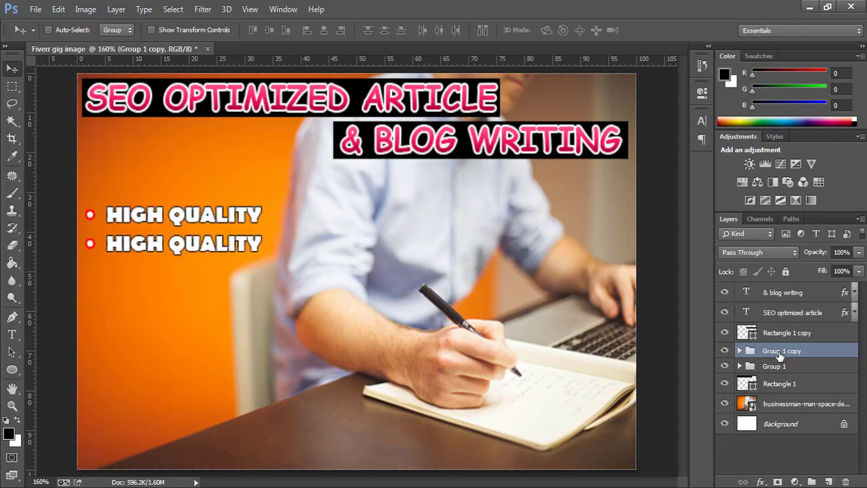
key("Down")
key("Down")
key("Down")
key("Down")
key("Up")
key("Up")
key("Up")
key("Up")
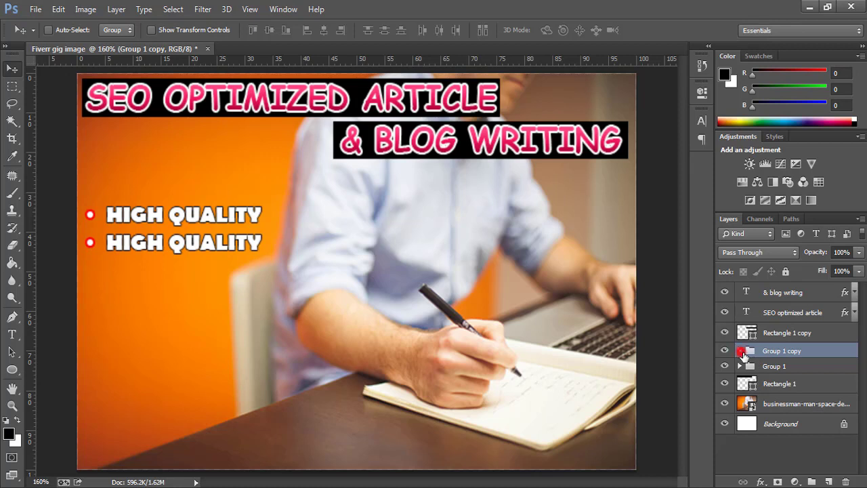
Replace the text in the duplicated bullet group with "UNIQUE CONTENT"
left_click(741, 351)
double_click(758, 368)
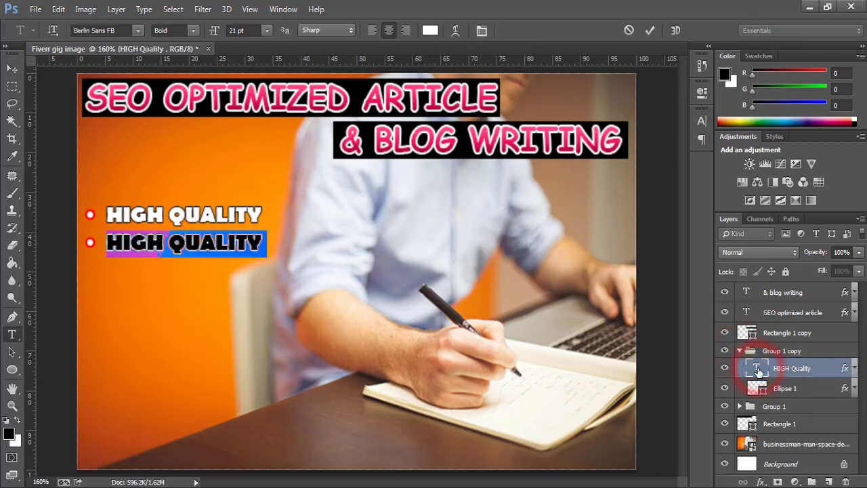
type("UNI")
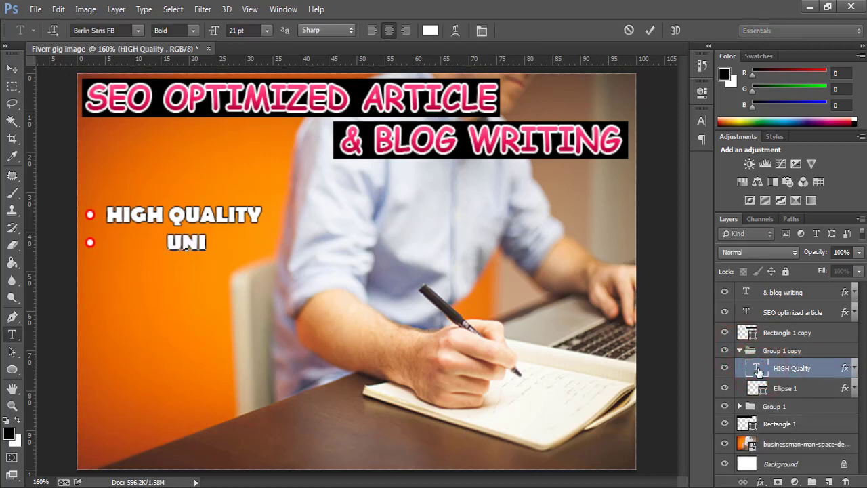
type("QUE OCN")
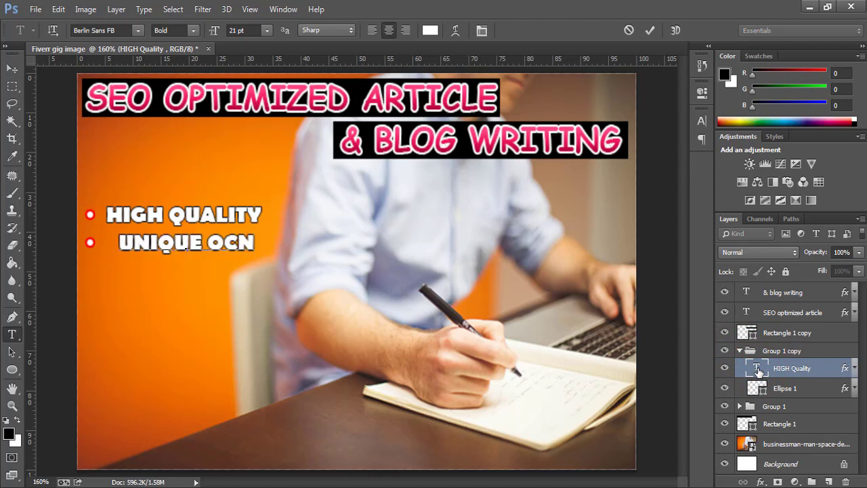
key("BackSpace")
key("BackSpace")
key("BackSpace")
type("CONTENT")
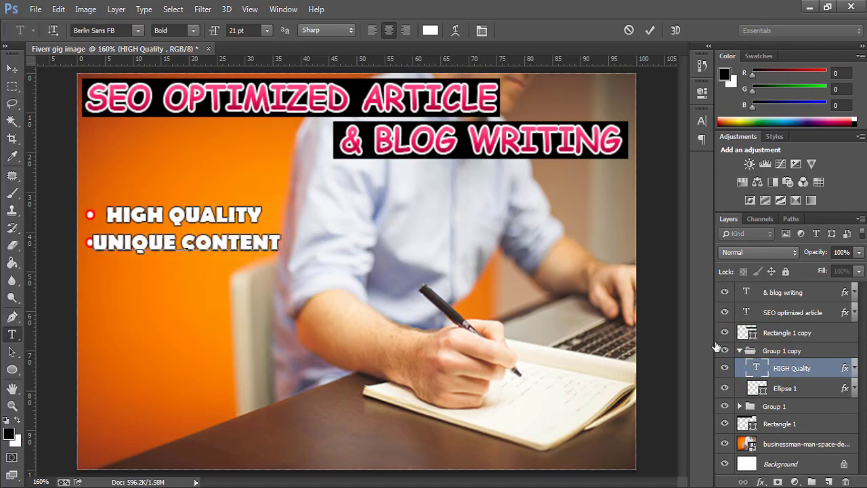
left_click(647, 30)
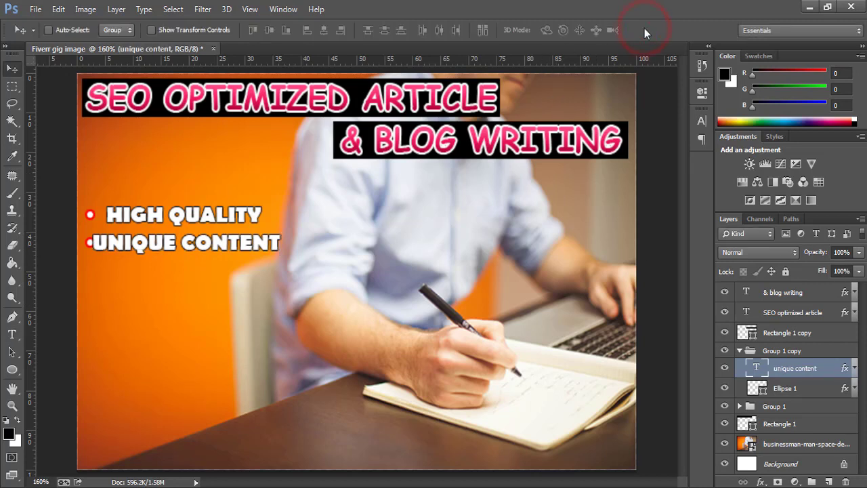
Shift the "UNIQUE CONTENT" text right until its start lines up with "HIGH QUALITY" above
key("Right")
key("Right")
key("Right")
key("Right")
key("Right")
key("Right")
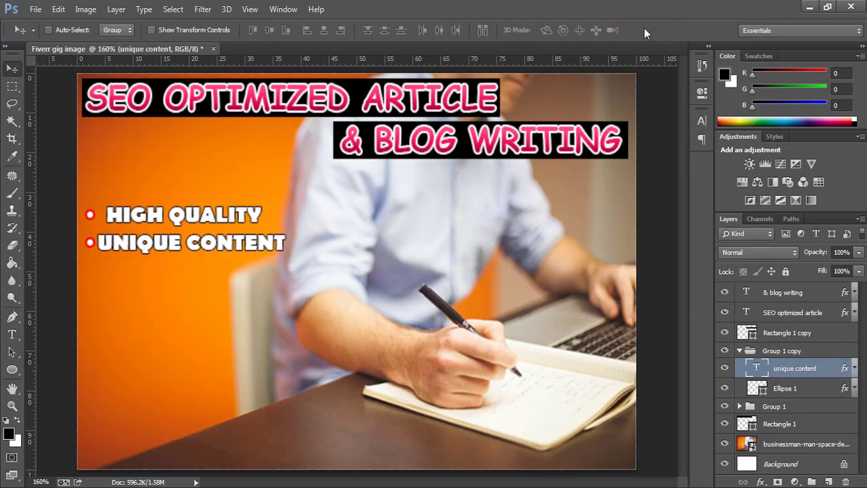
key("Right")
key("Right")
key("Right")
key("Right")
key("Right")
key("Right")
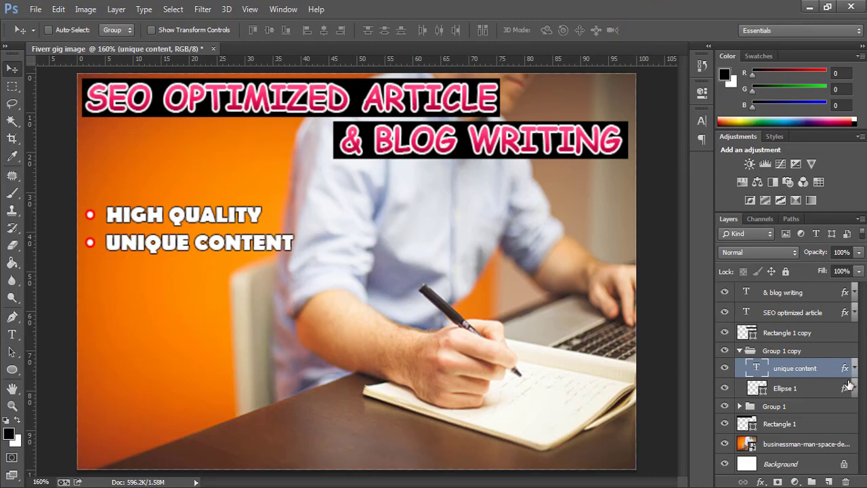
Duplicate the "UNIQUE CONTENT" bullet group for a third line
left_click(741, 351)
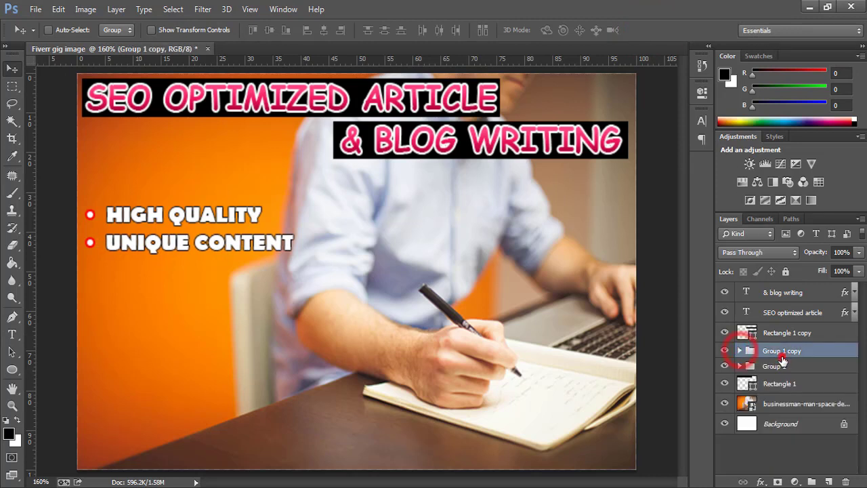
left_click(784, 350)
key("ctrl+j")
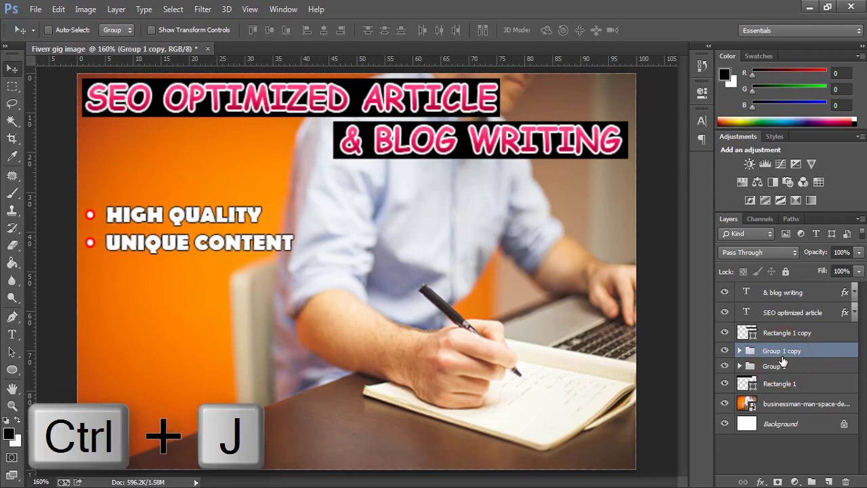